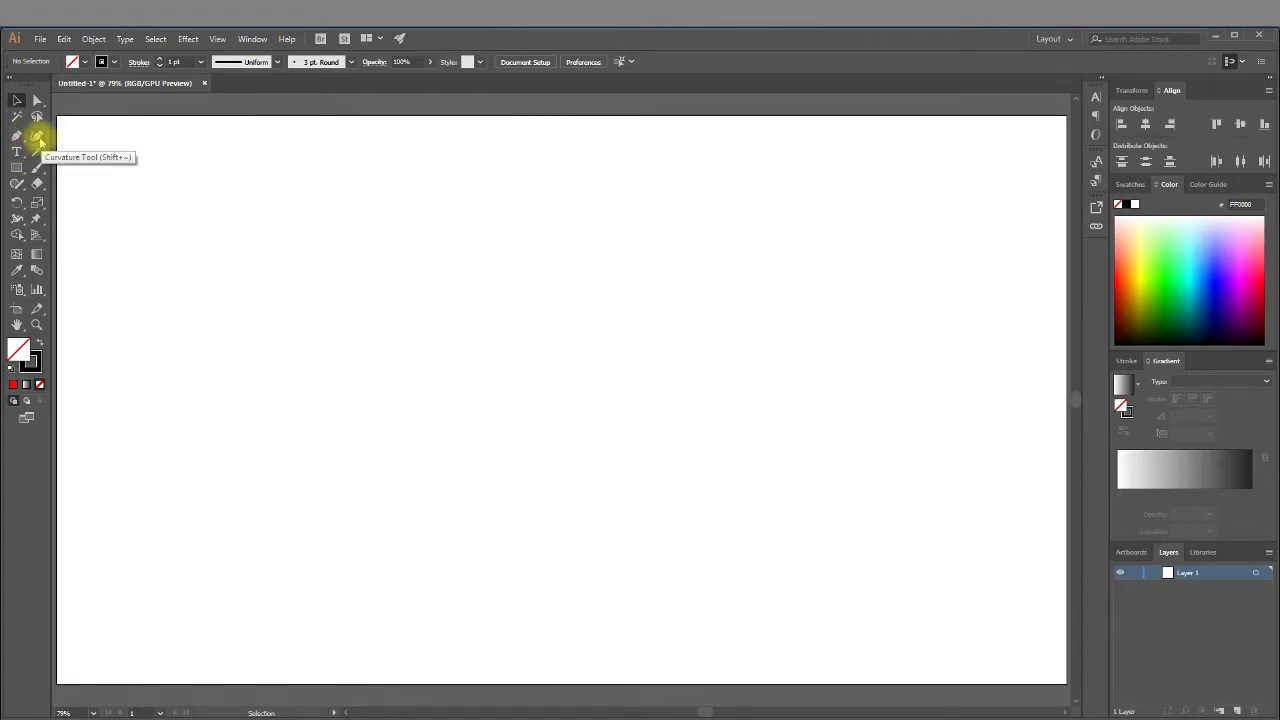
Draw a closed, roughly round blob with the Curvature Tool using four points
click(37, 137)
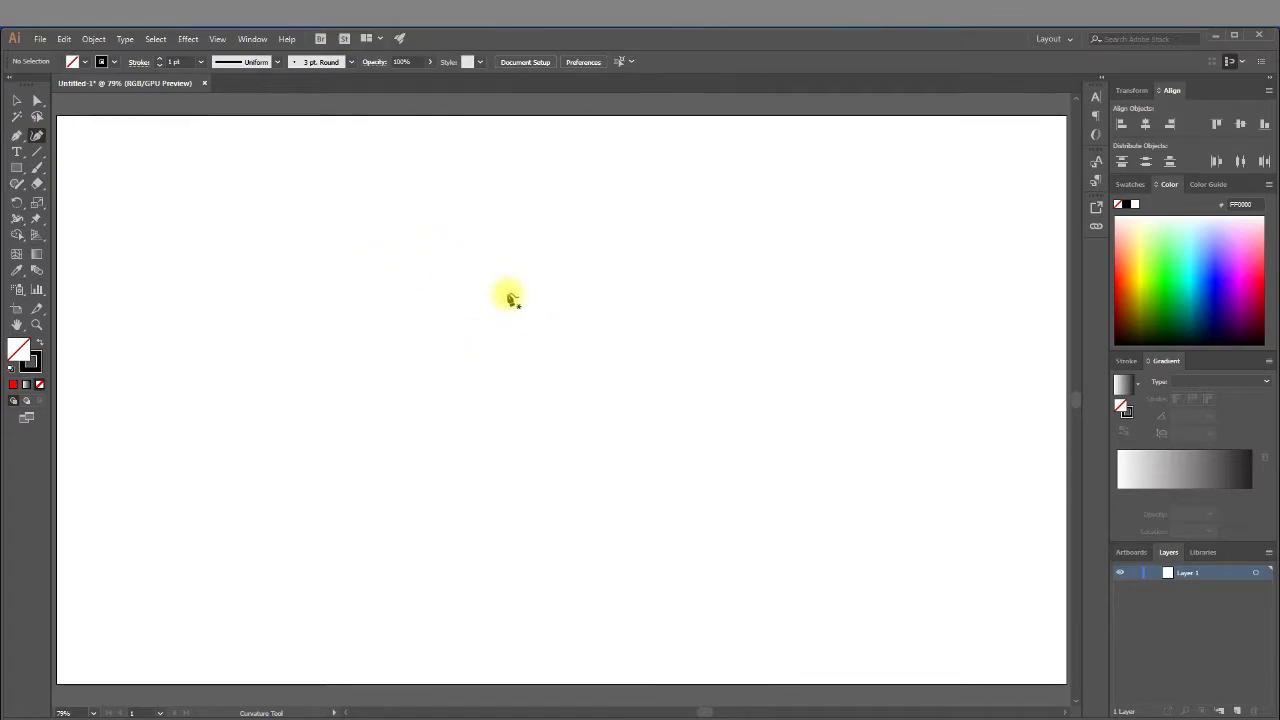
click(507, 293)
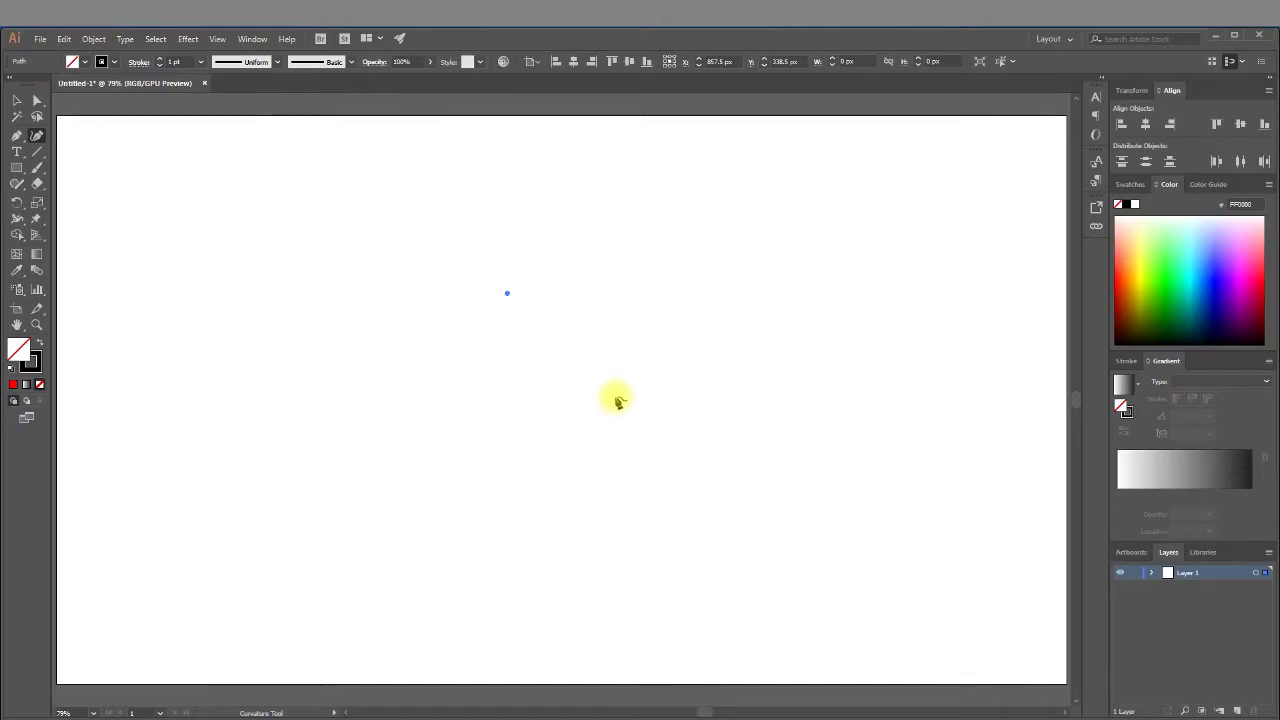
click(584, 432)
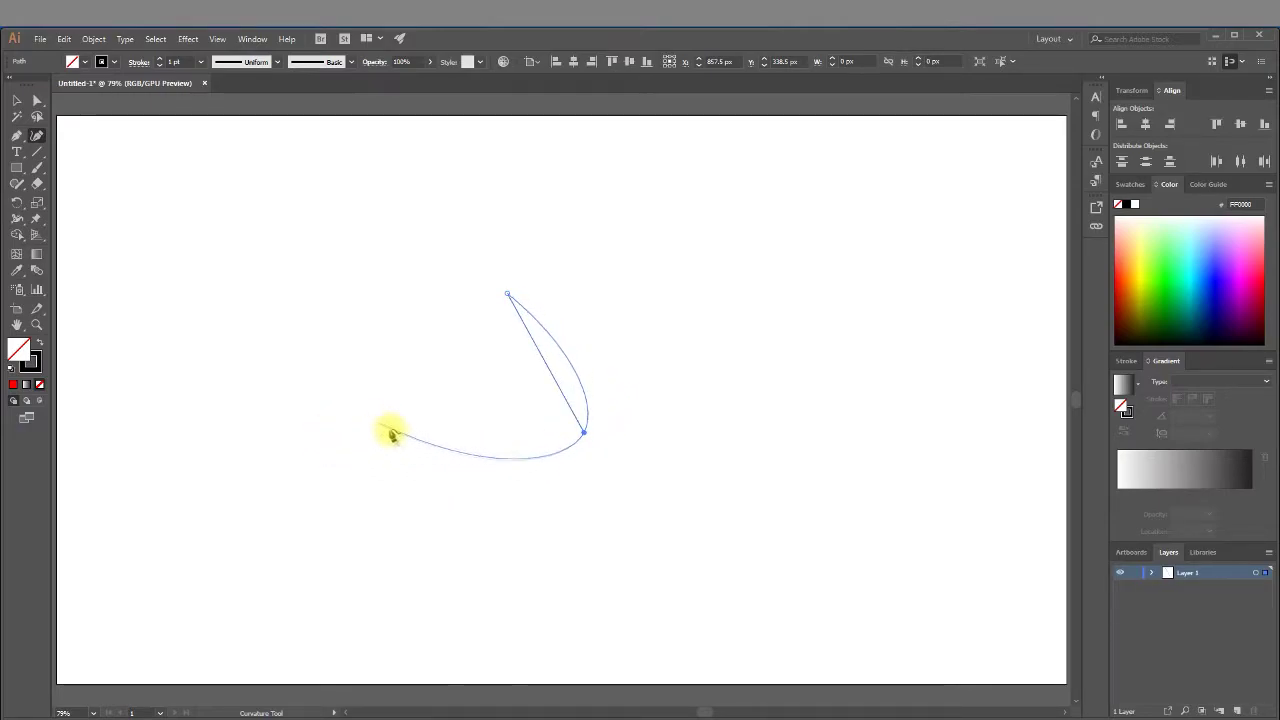
click(402, 505)
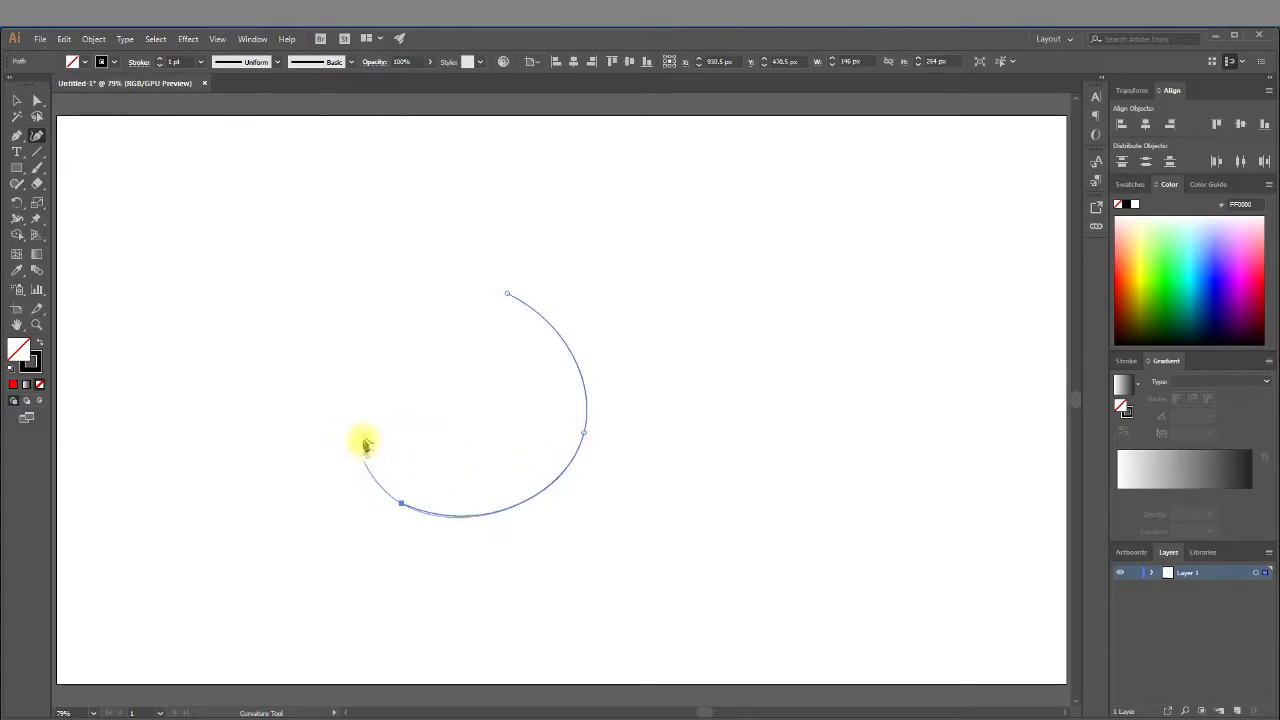
click(366, 400)
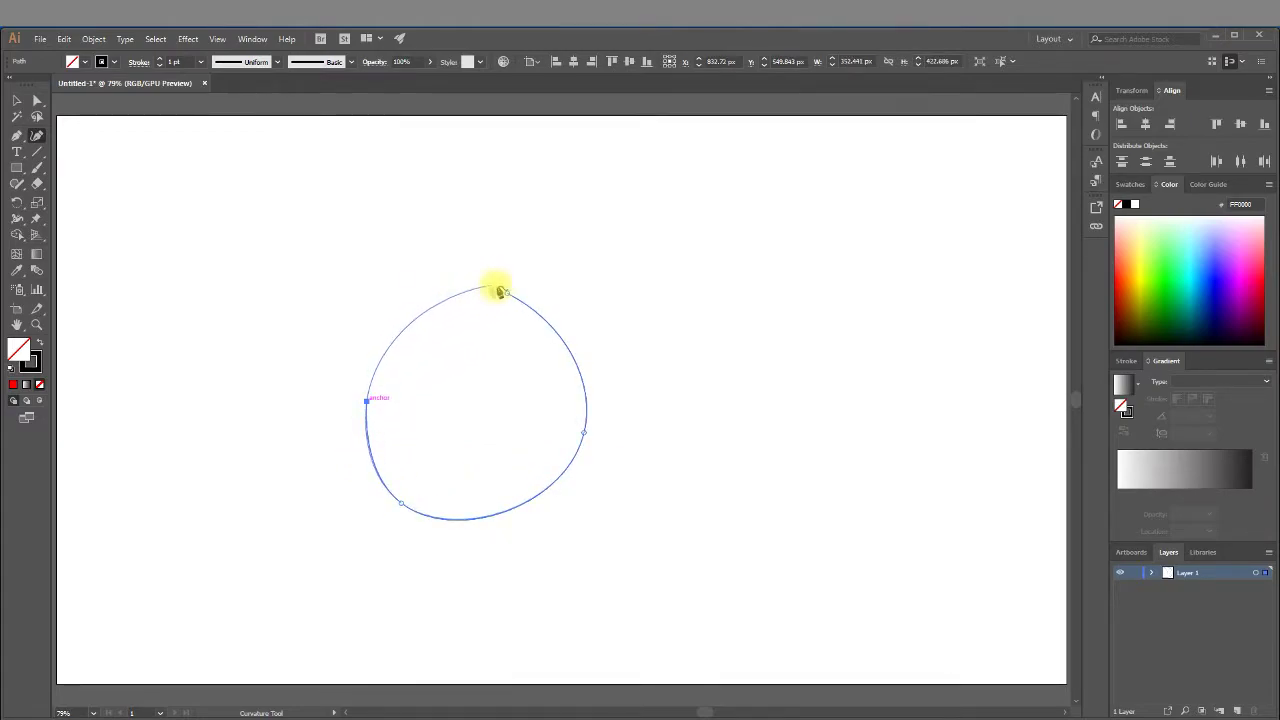
click(508, 295)
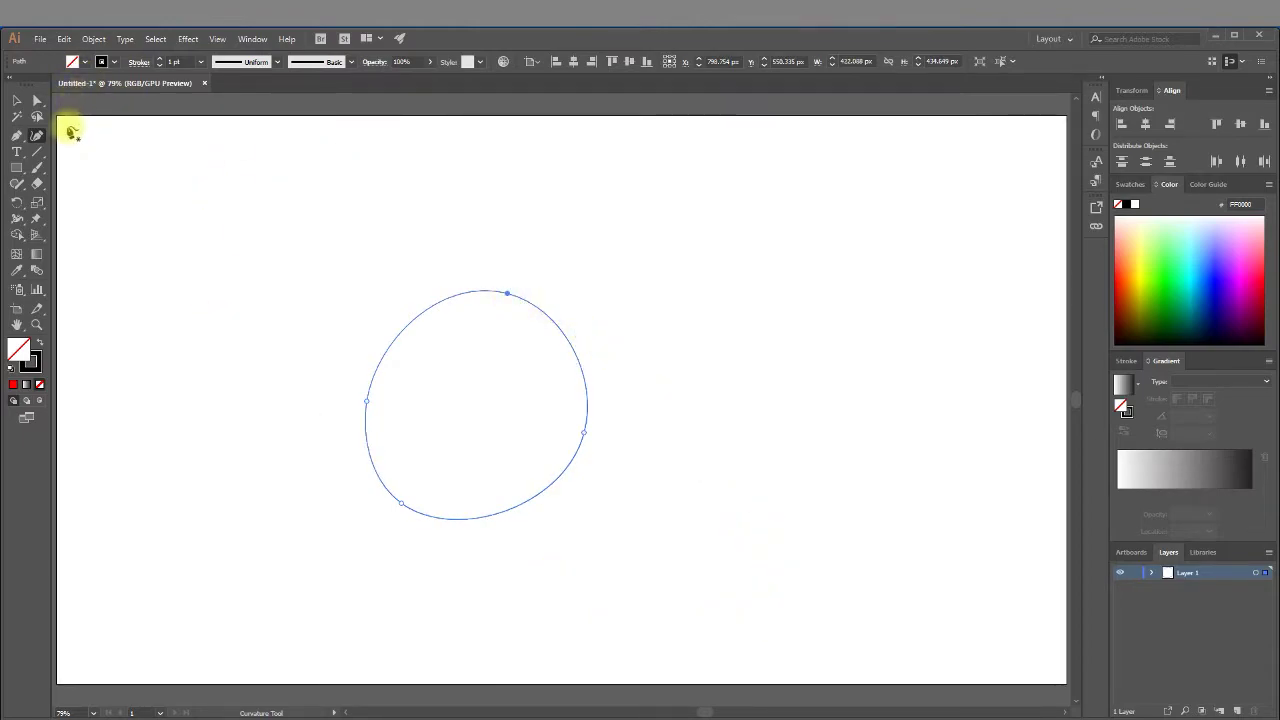
Fill the blob with bright green (00FF00)
click(82, 61)
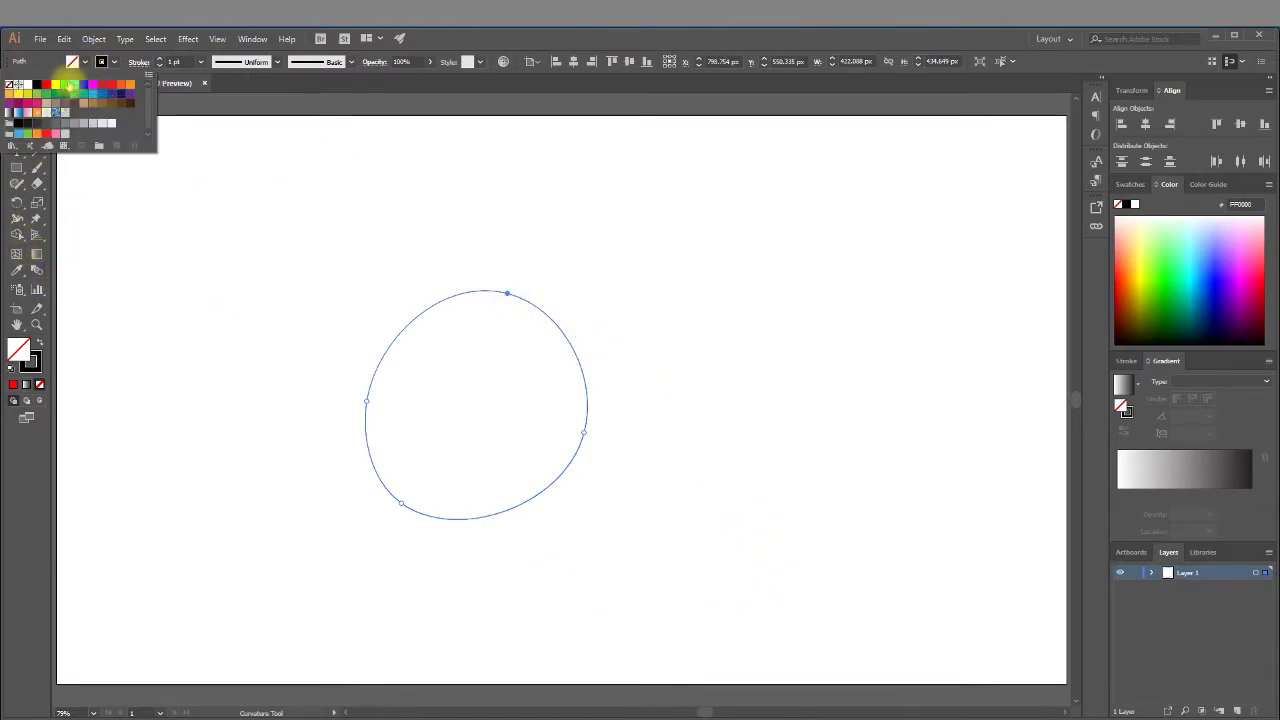
click(64, 85)
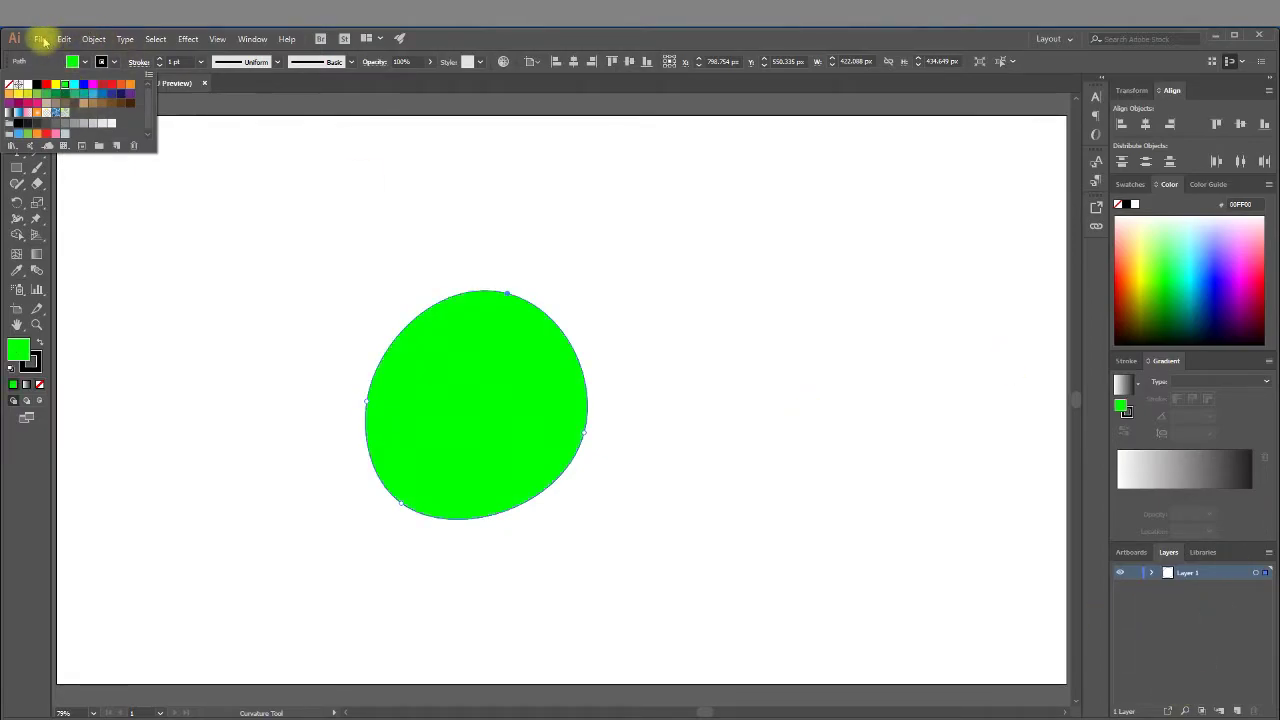
click(44, 40)
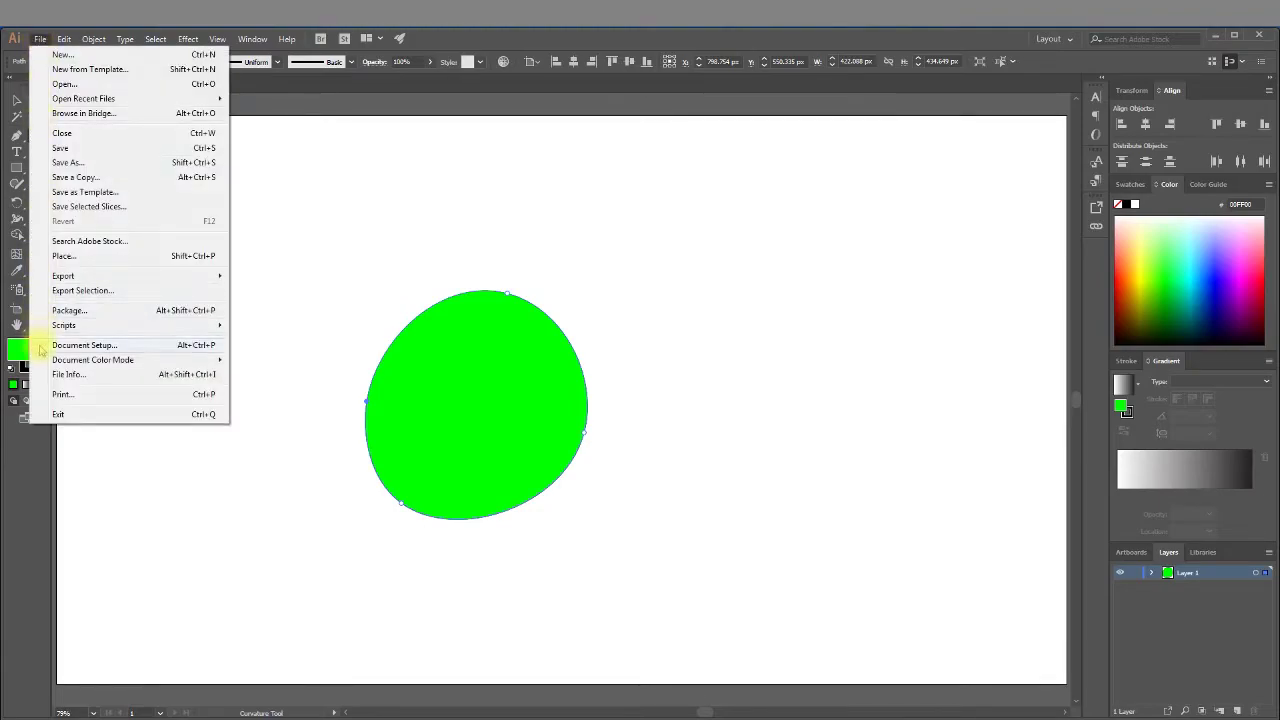
Place the batman image on the artboard and enlarge it proportionally to 824 px wide
click(74, 260)
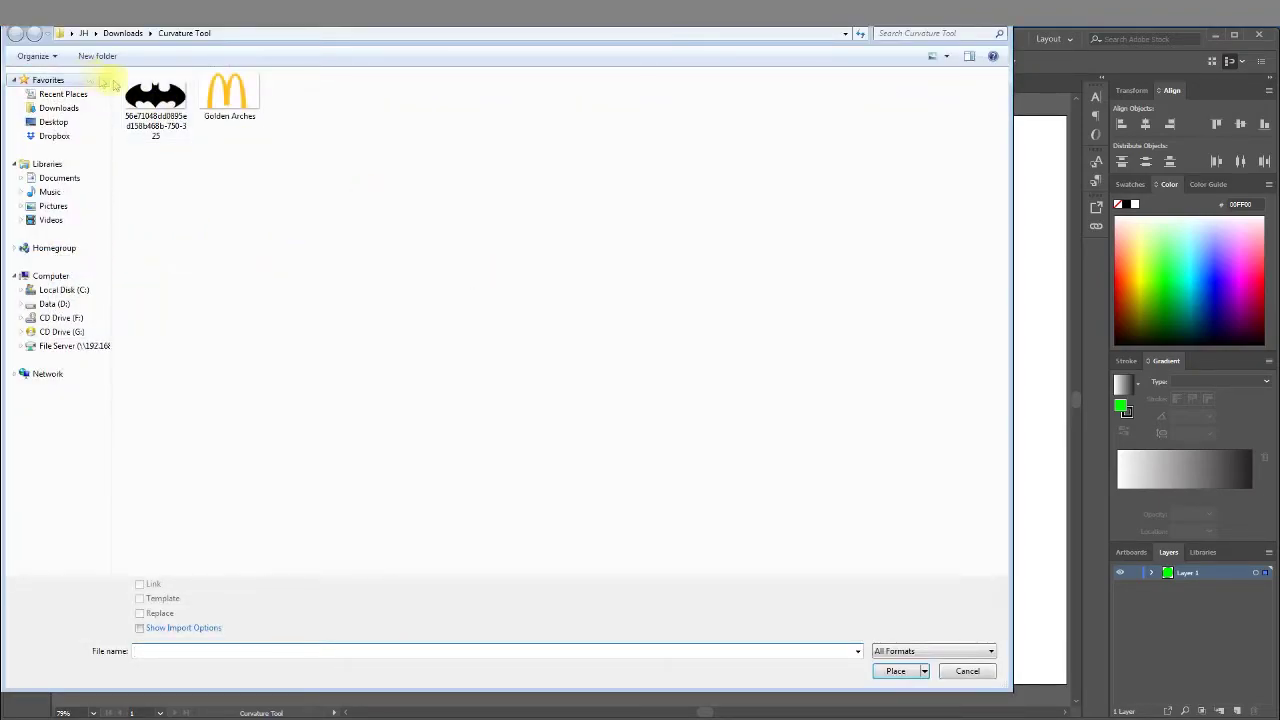
double_click(157, 106)
click(704, 239)
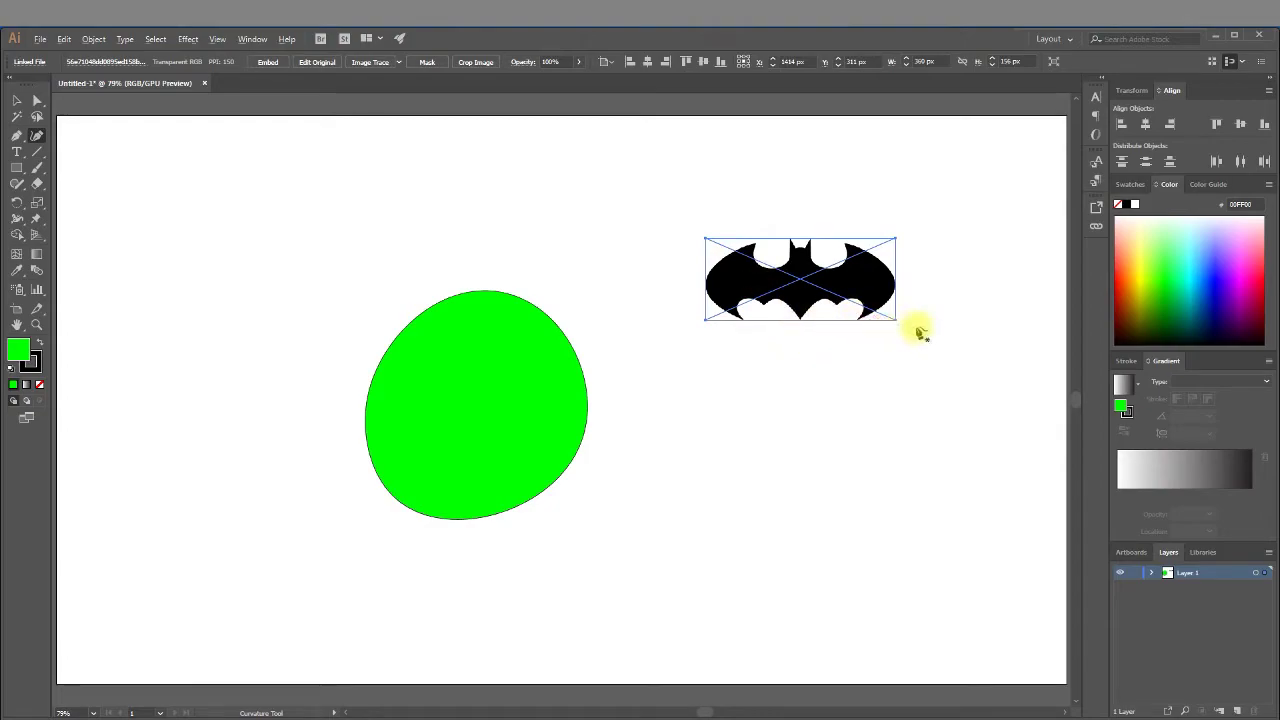
click(16, 100)
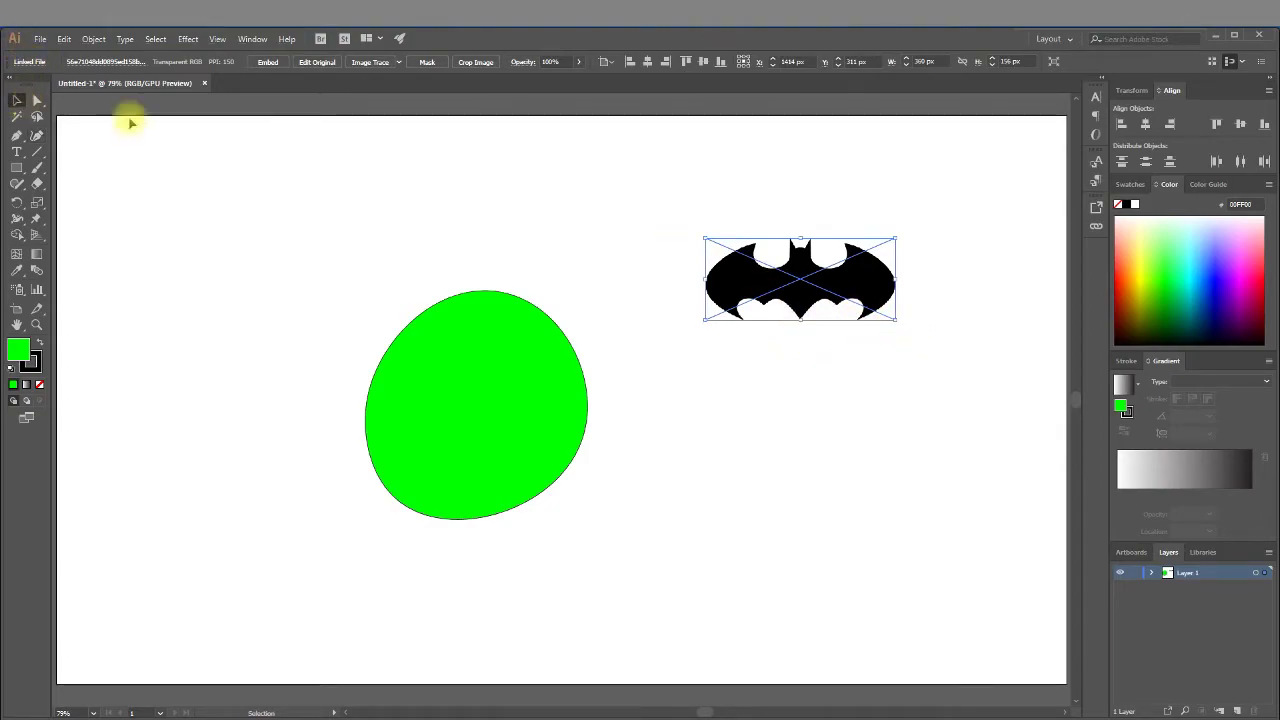
drag(897, 319, 1014, 480)
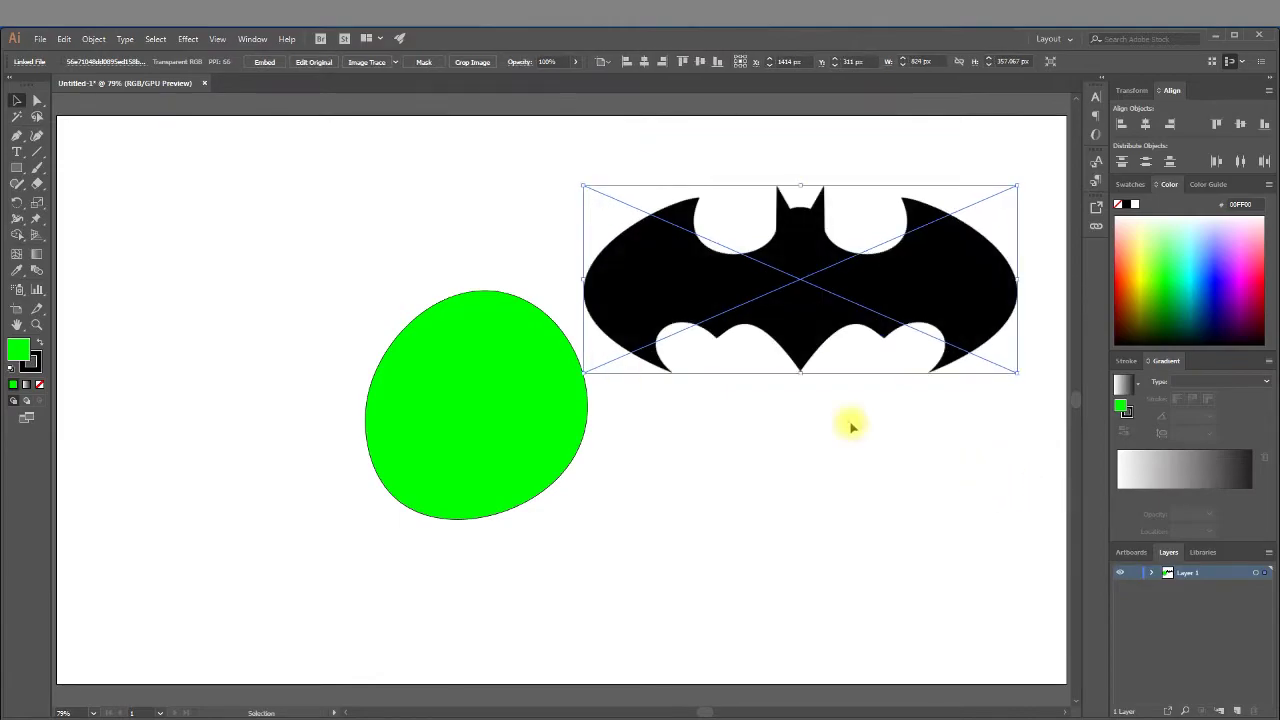
Move the green blob left, reposition the bat logo, and zoom in on it
drag(457, 371, 194, 306)
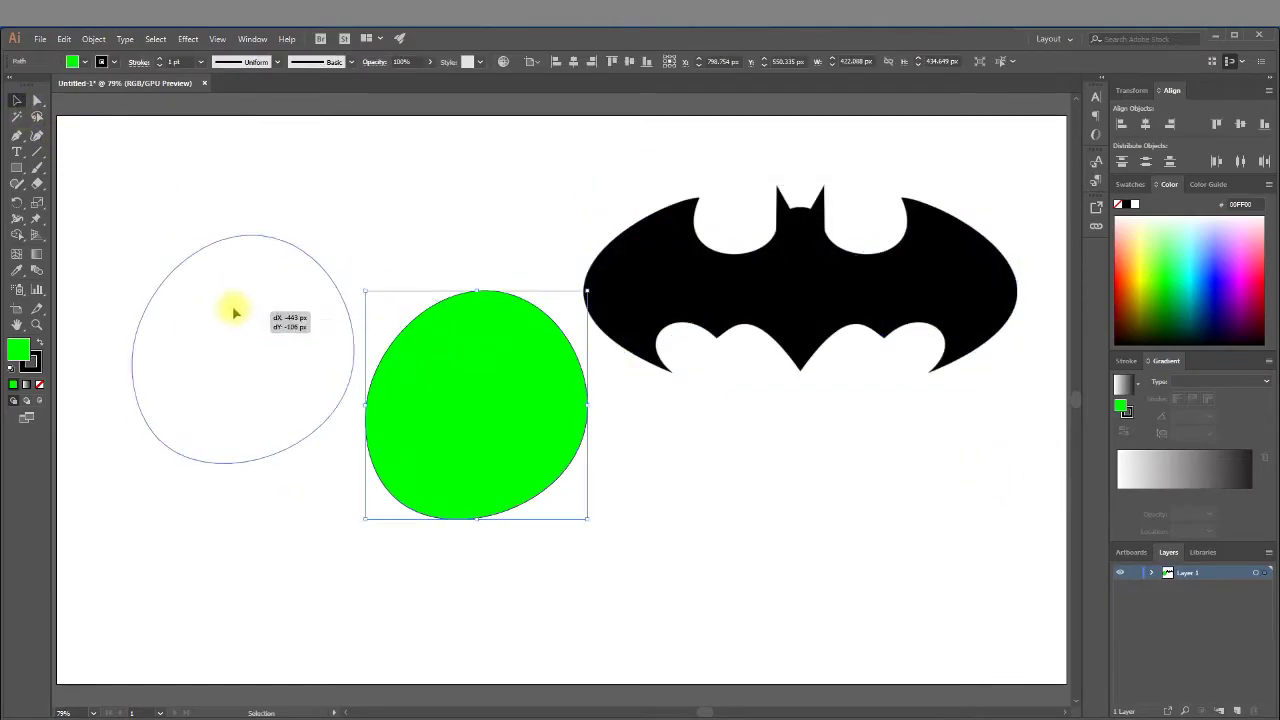
drag(843, 334, 650, 410)
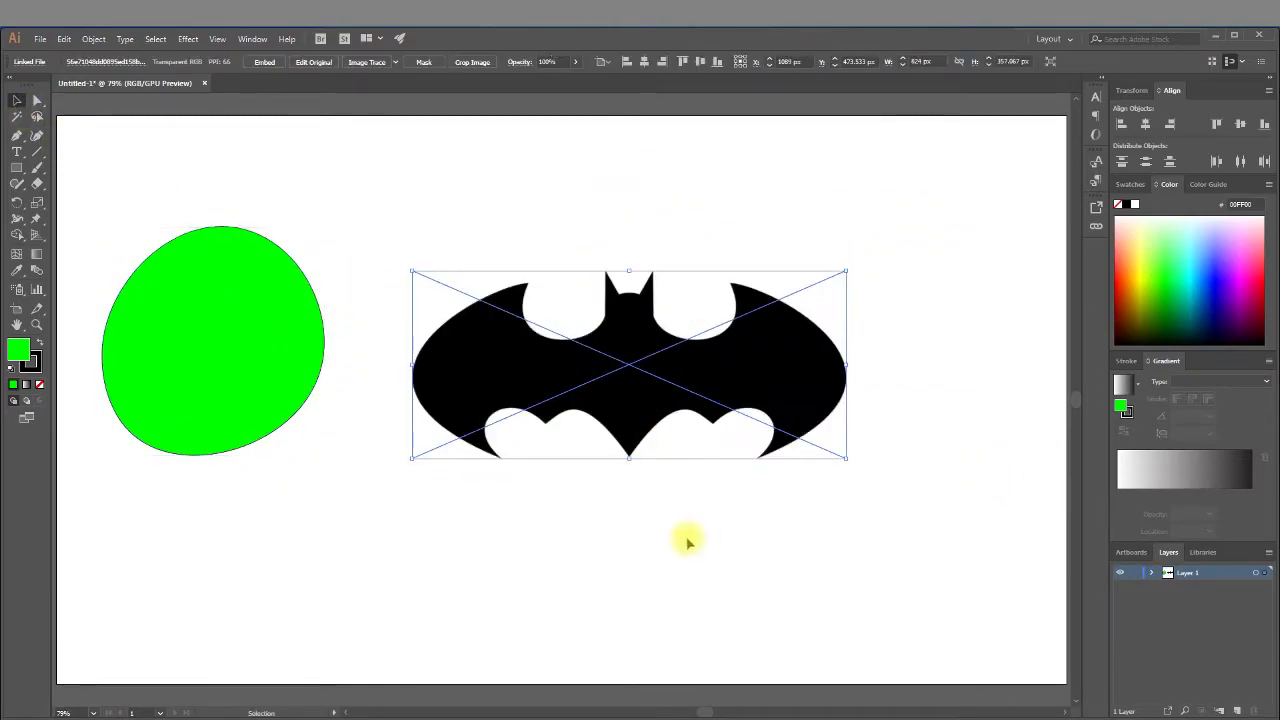
click(686, 484)
key(ctrl+plus)
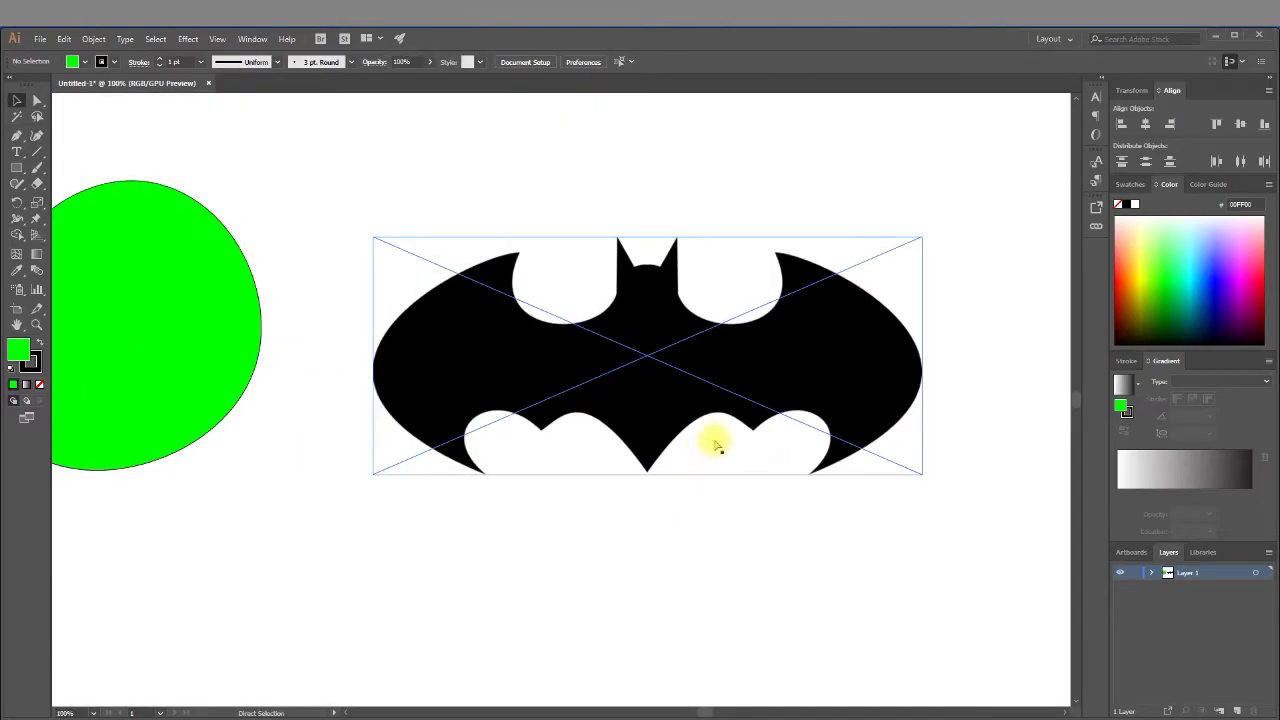
key(ctrl+plus)
drag(820, 387, 728, 423)
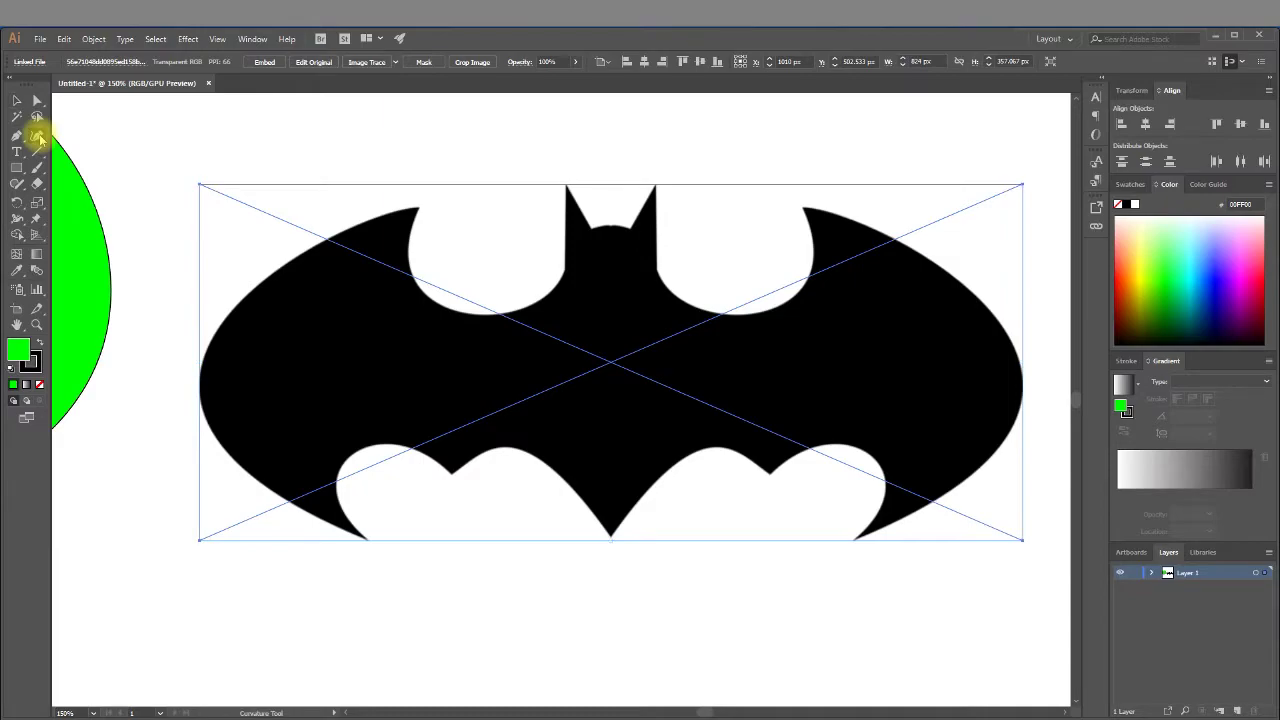
Start tracing the bat from its lower-left wing tip, with the fill set to None
click(366, 540)
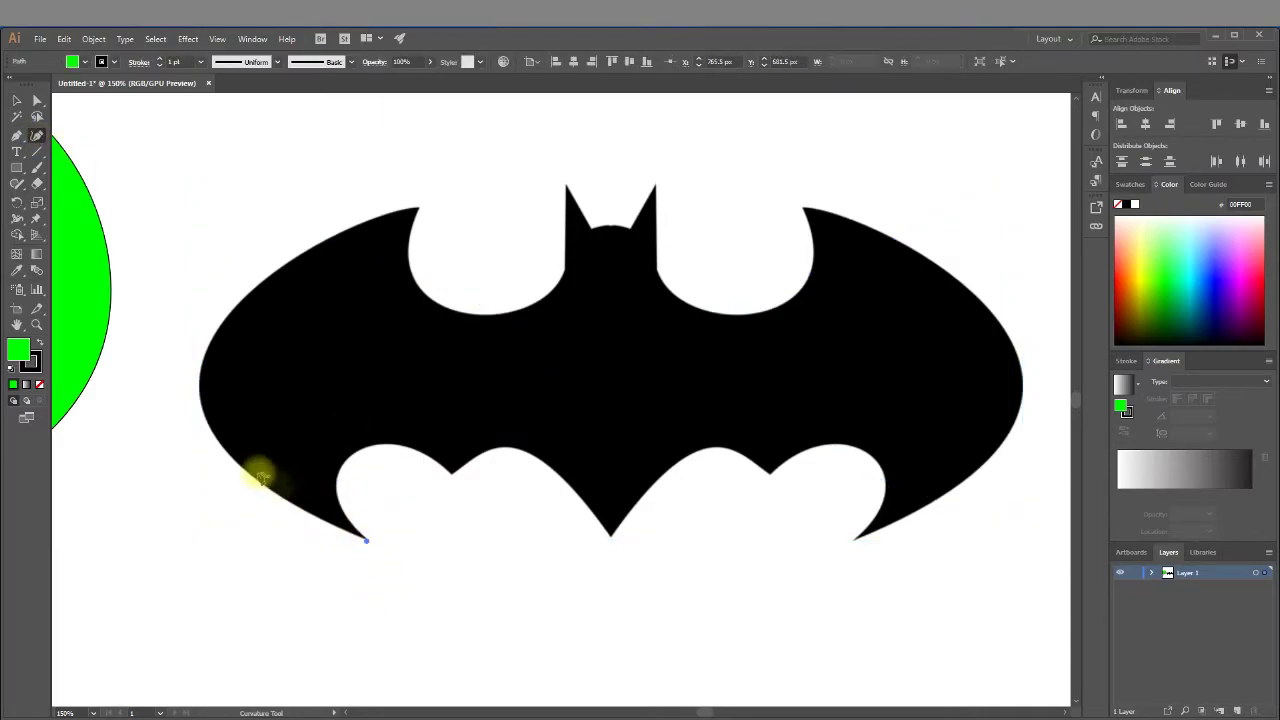
click(200, 369)
click(417, 211)
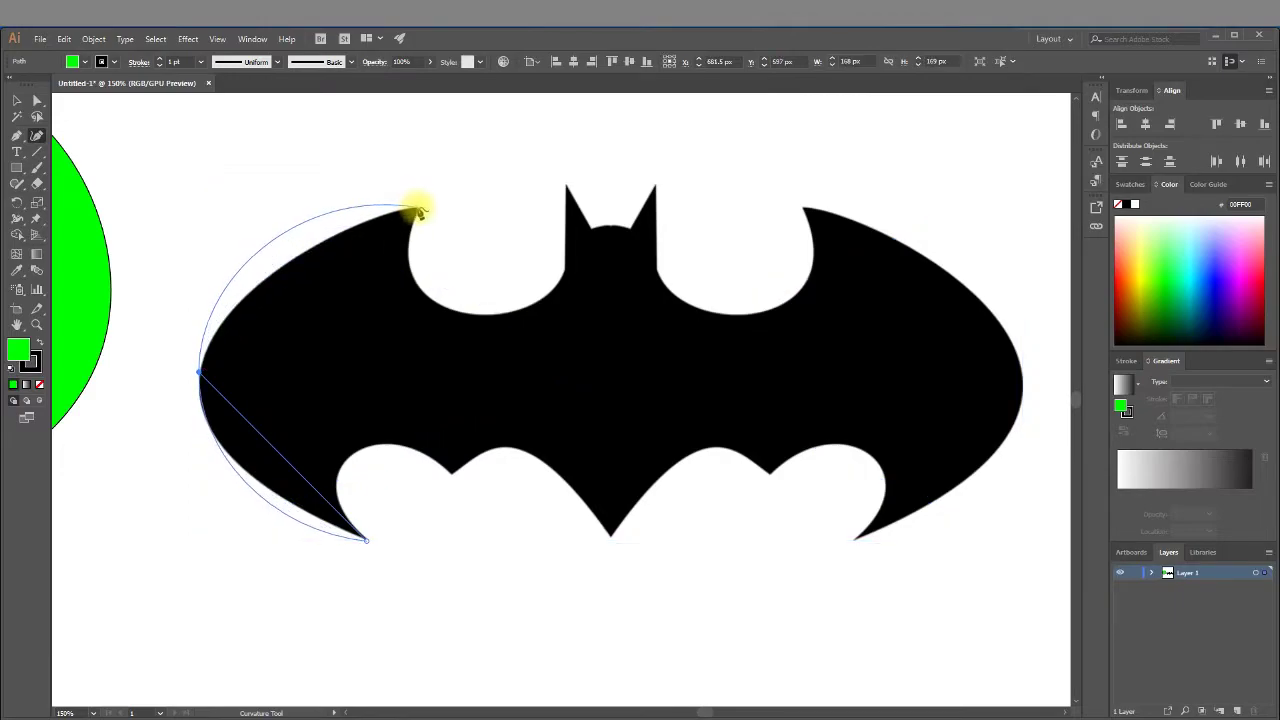
click(419, 211)
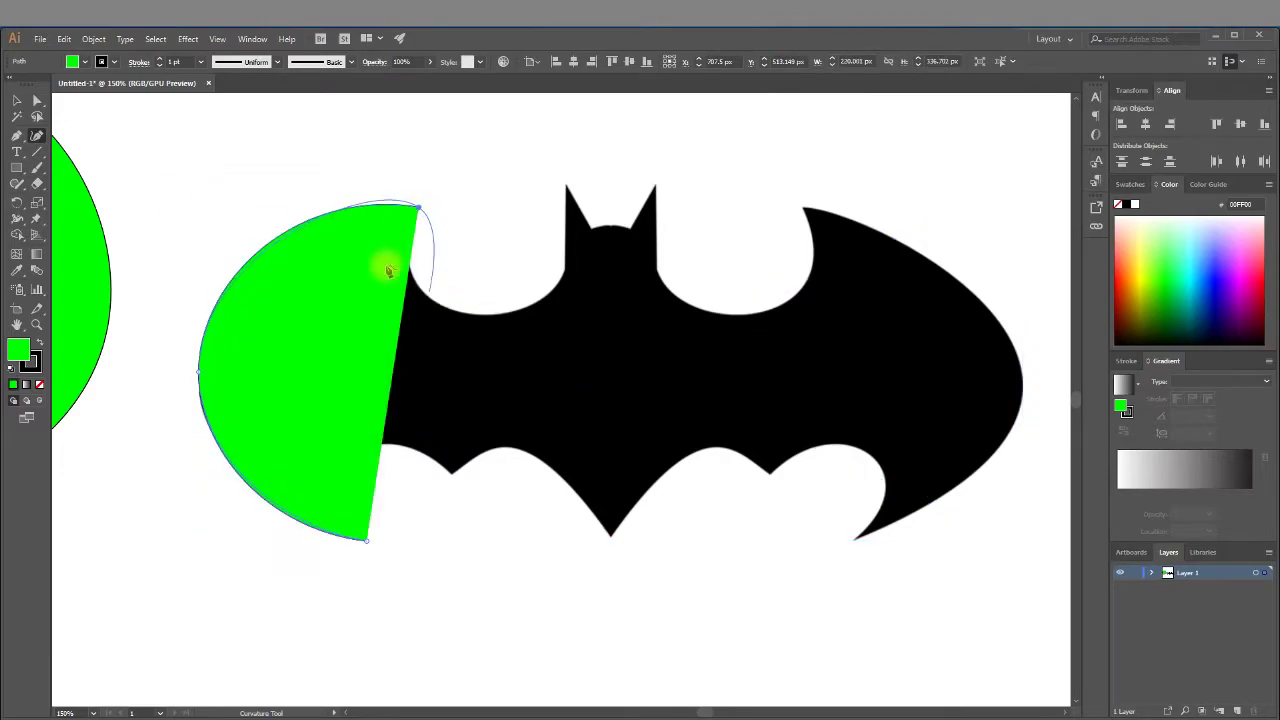
click(88, 62)
click(10, 84)
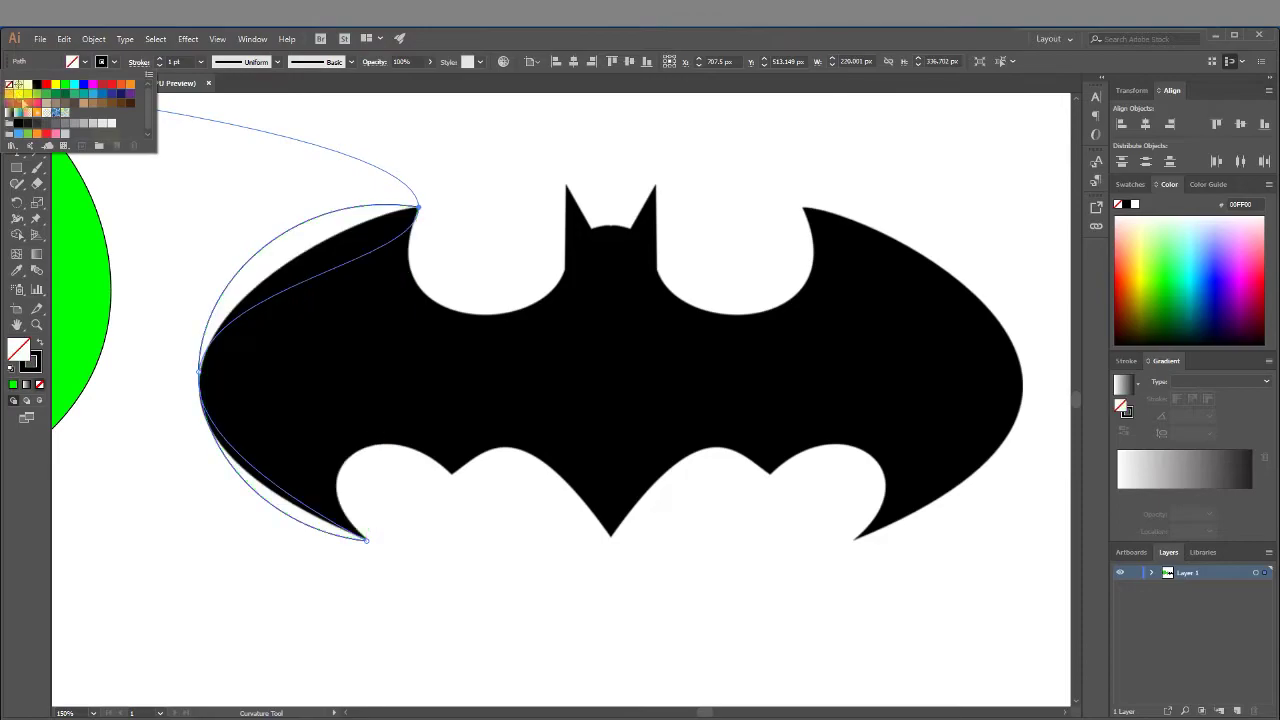
key(Escape)
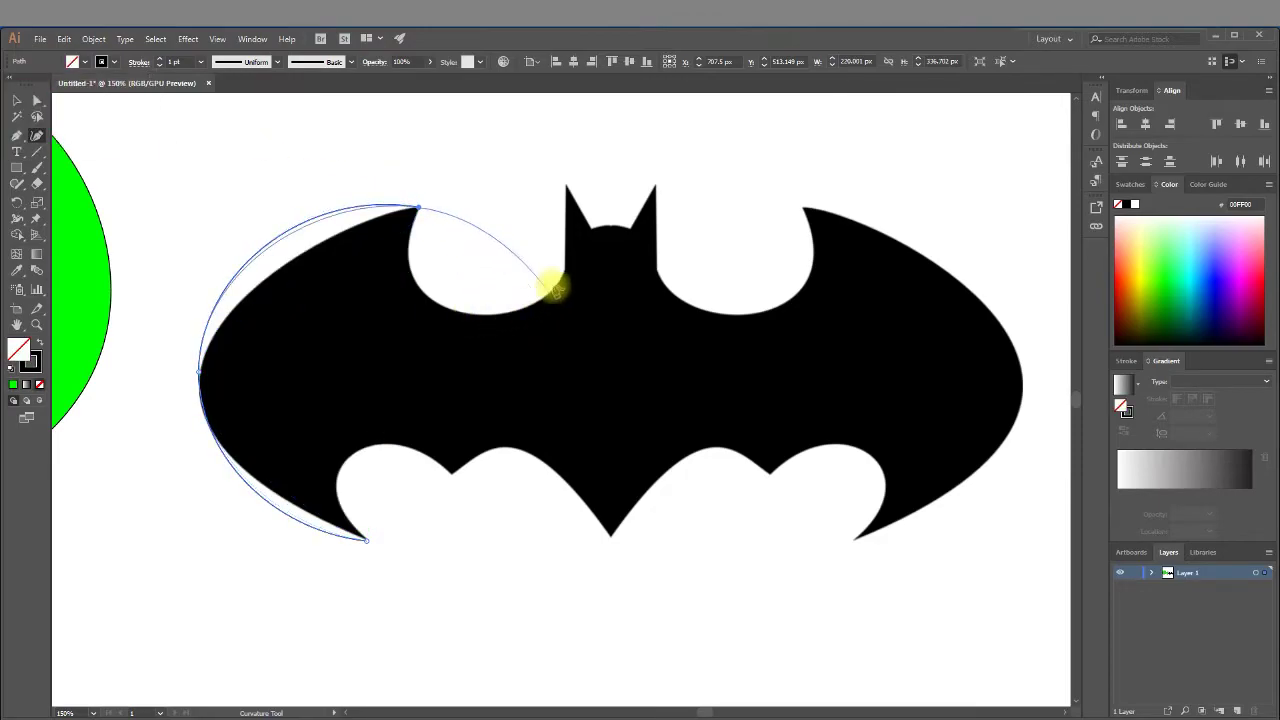
key(Escape)
Trace the left scallop, both ears and the right scallop with curvature points
click(468, 314)
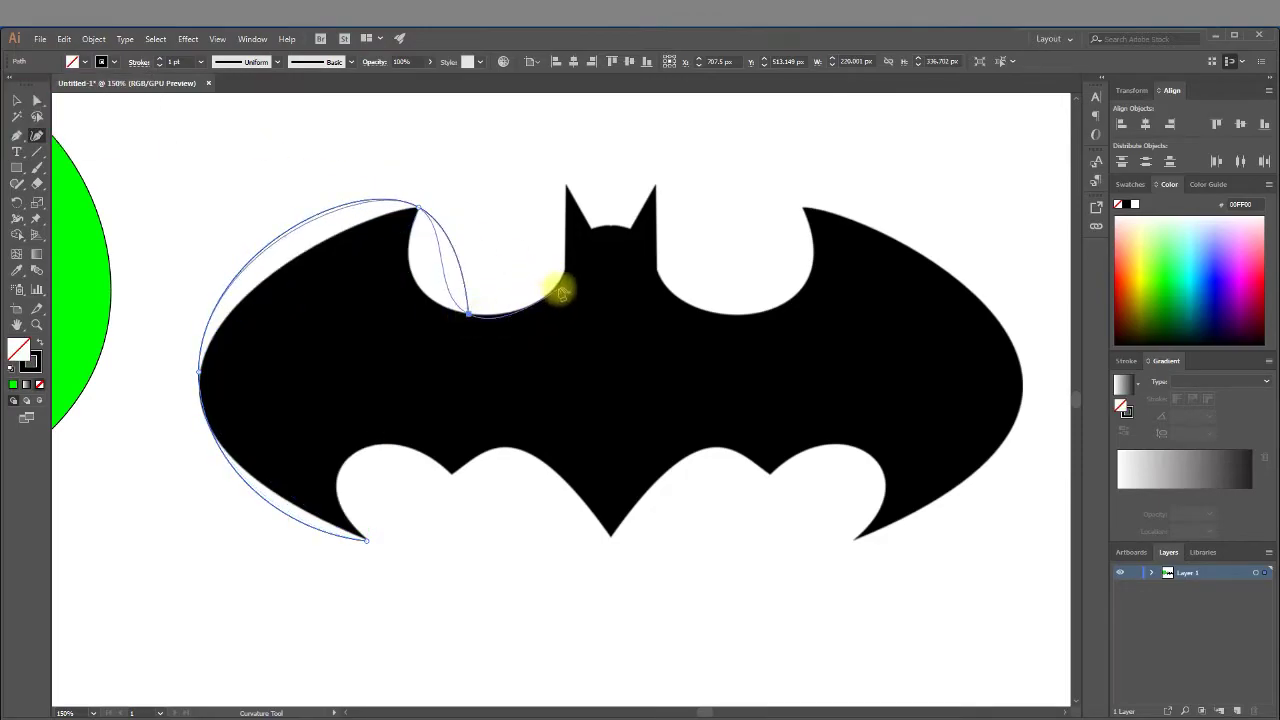
click(566, 271)
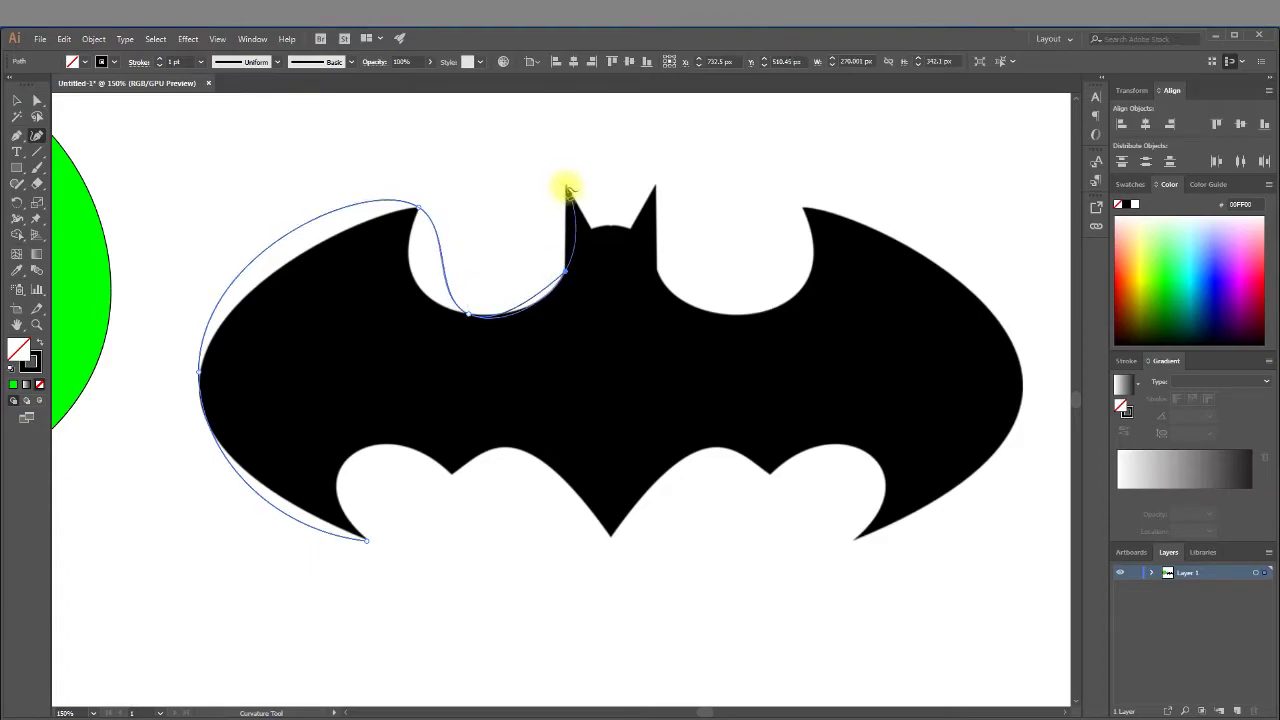
click(566, 186)
click(592, 228)
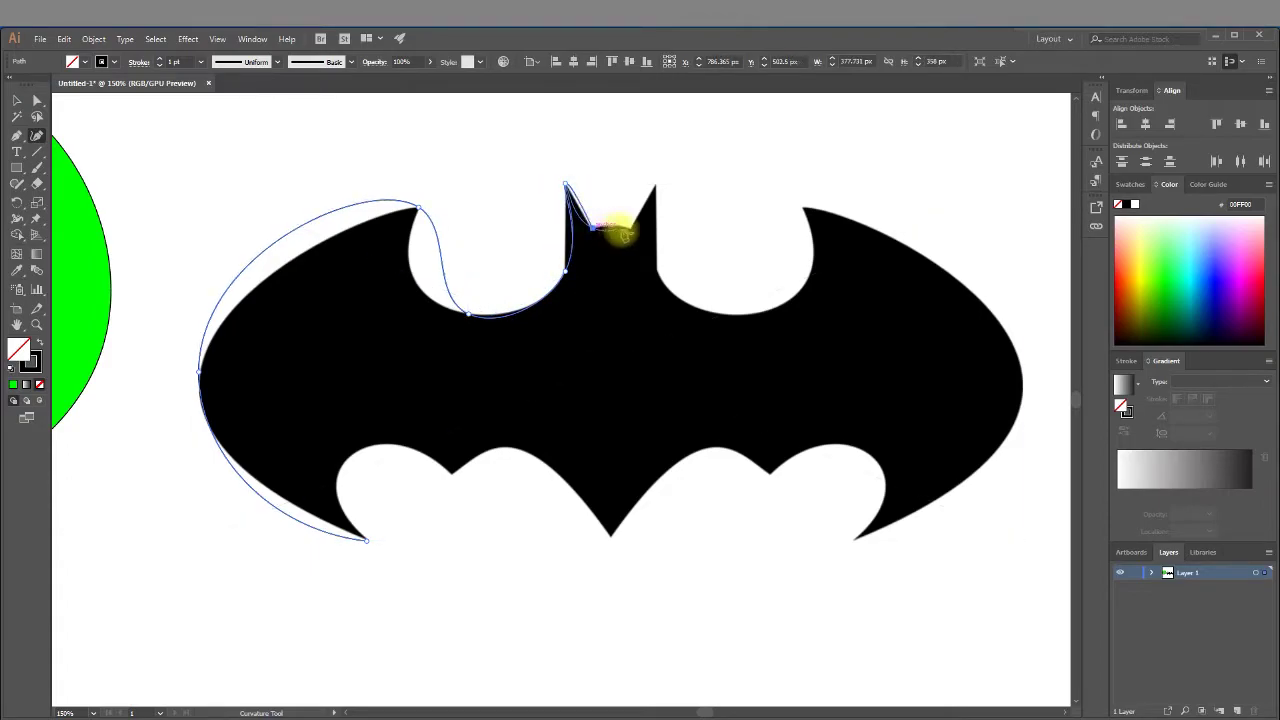
click(630, 229)
click(654, 185)
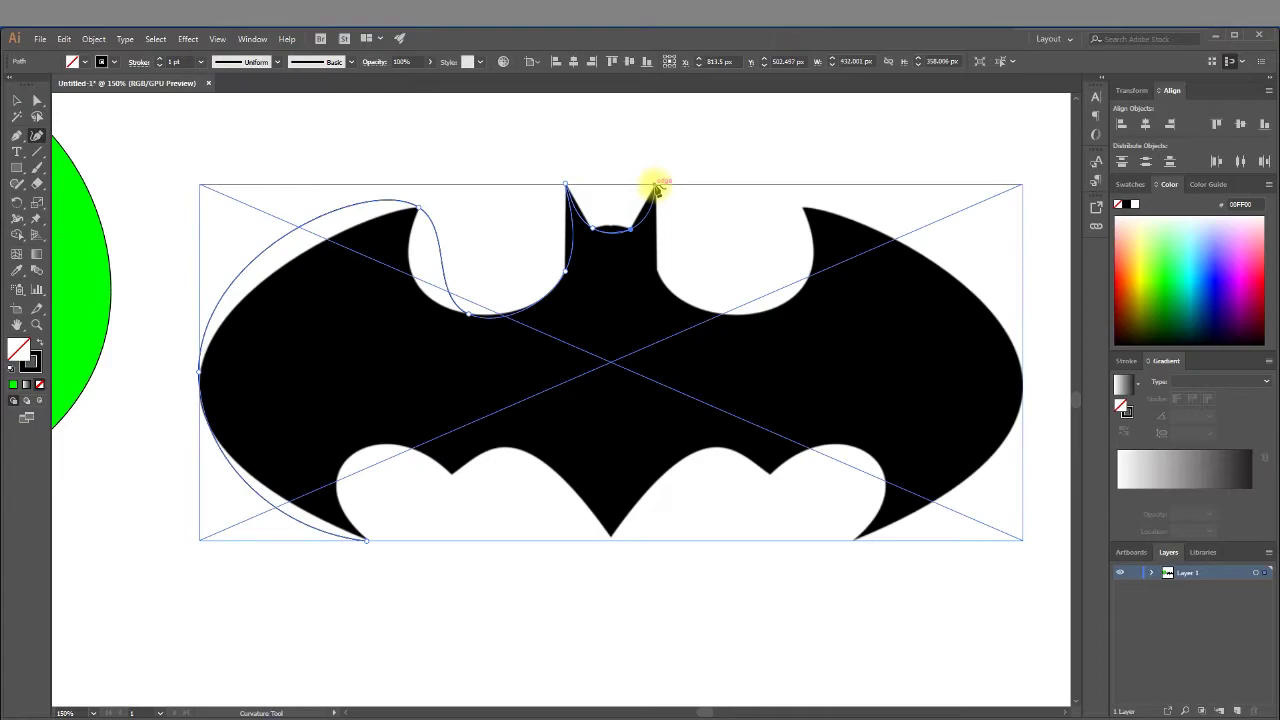
click(656, 270)
click(740, 315)
Trace the right wing and bottom points, close the outline, and reshape the upper-left curve
click(804, 212)
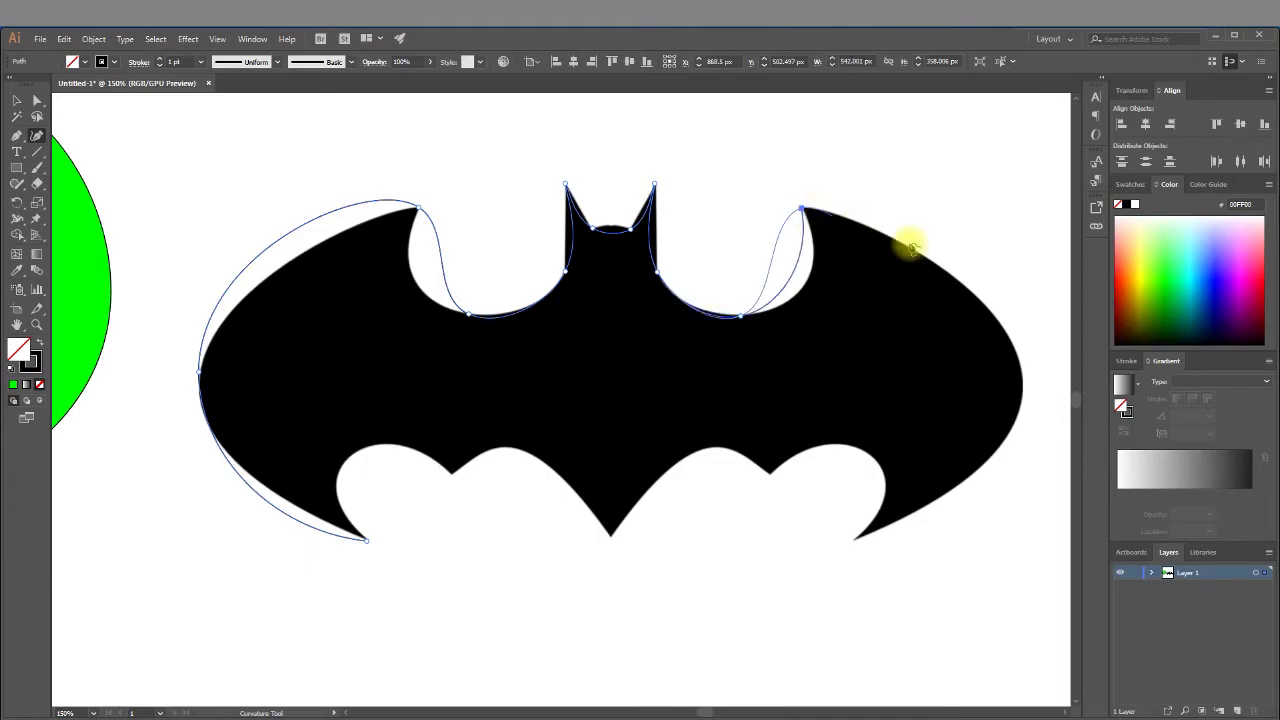
click(1010, 339)
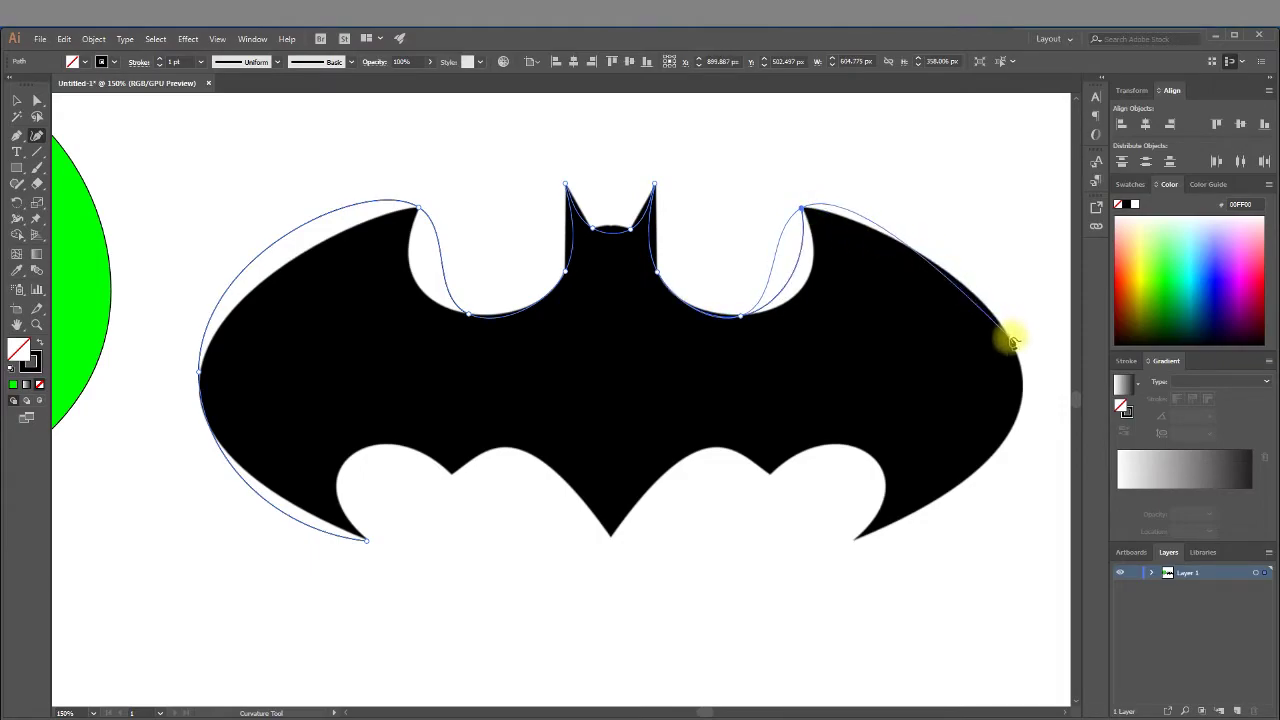
click(853, 541)
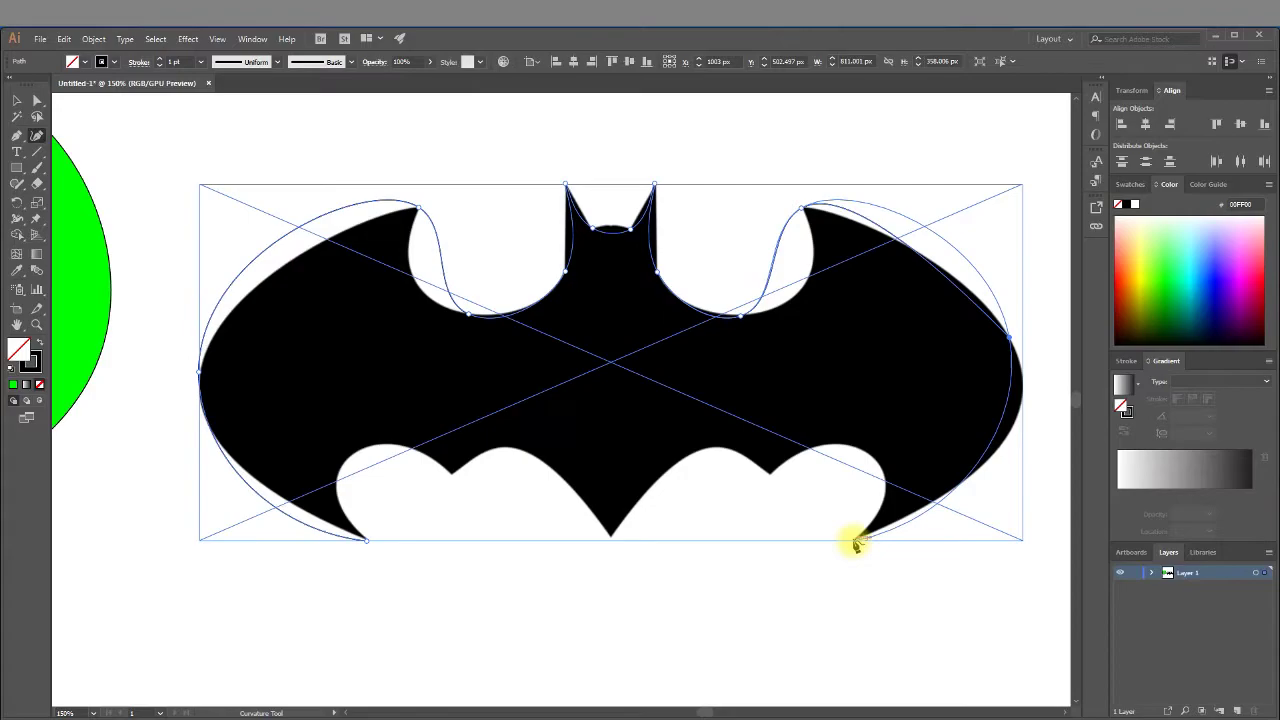
click(773, 478)
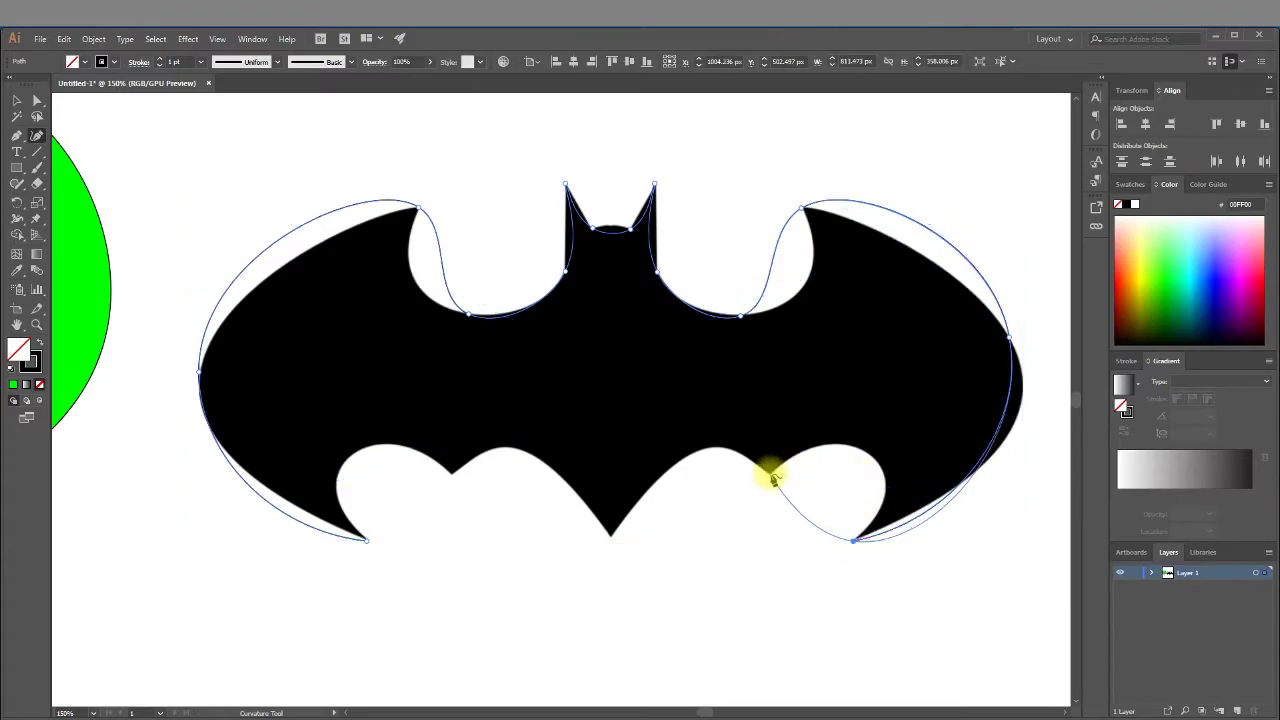
click(610, 536)
click(452, 474)
click(367, 539)
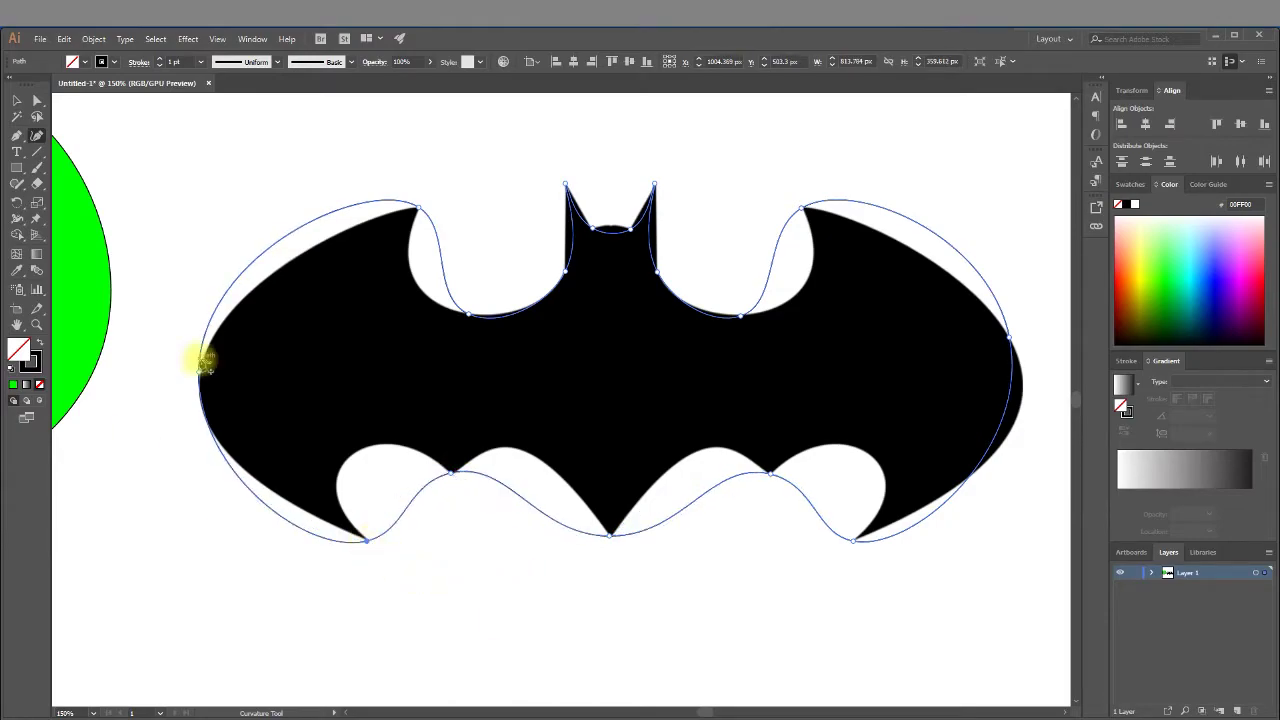
drag(205, 362, 224, 333)
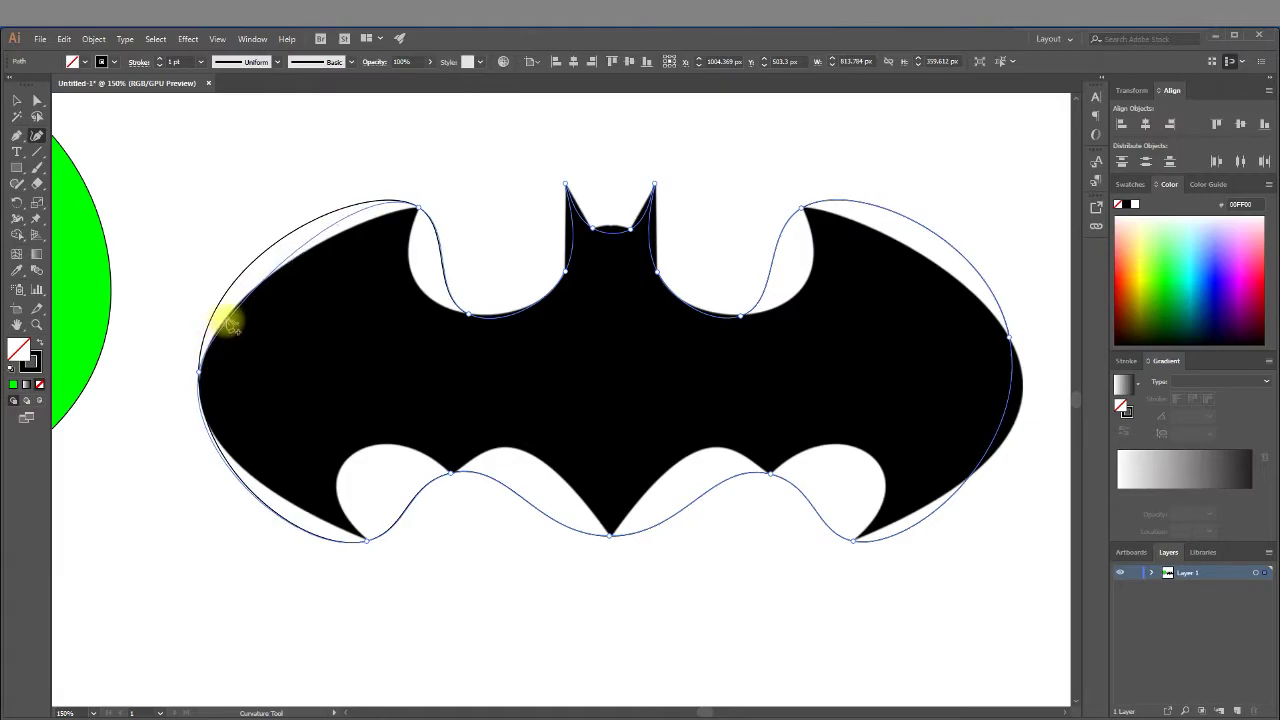
Fit the outline to the upper-left wing and left scallop by dragging and adding anchors
drag(229, 321, 281, 268)
click(349, 229)
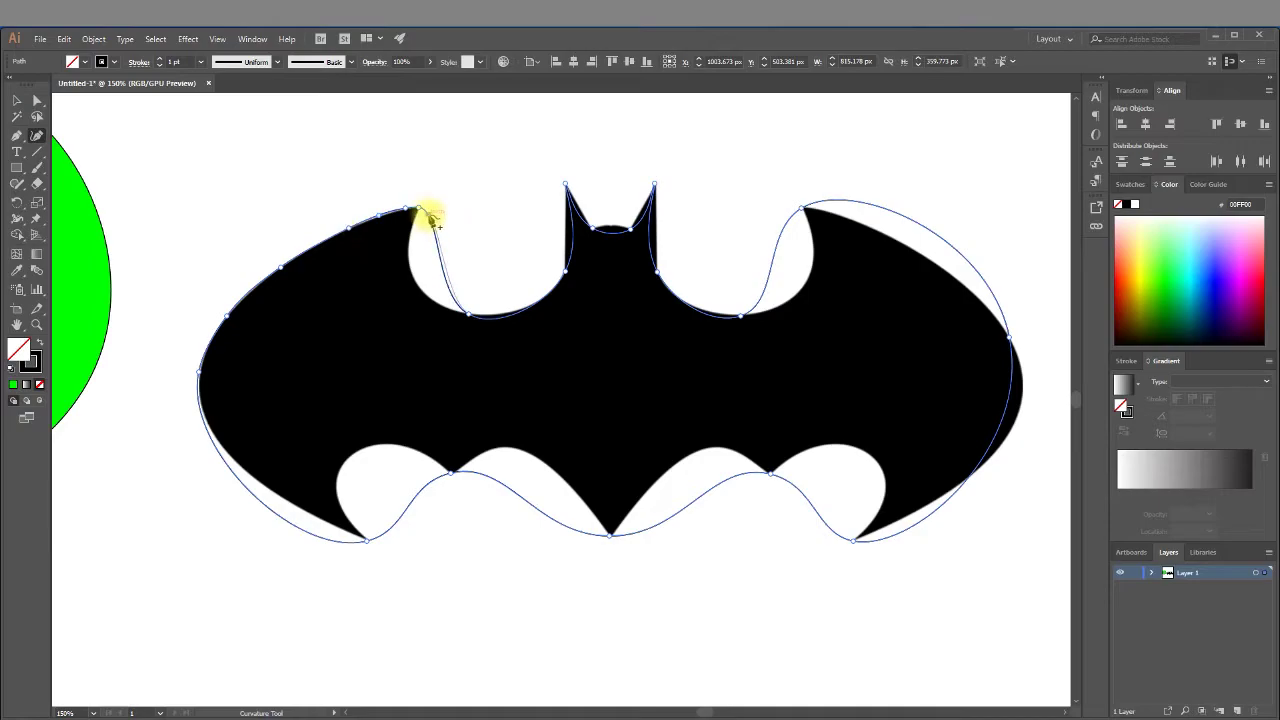
drag(431, 221, 416, 224)
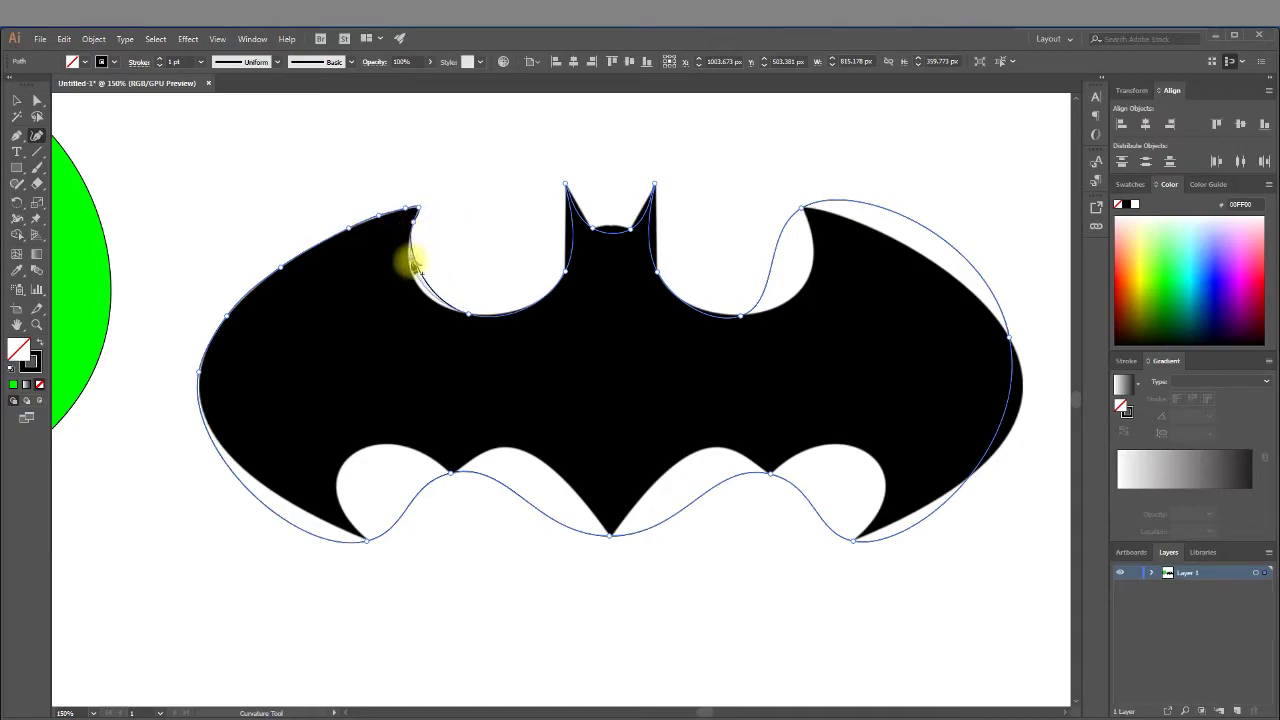
click(410, 267)
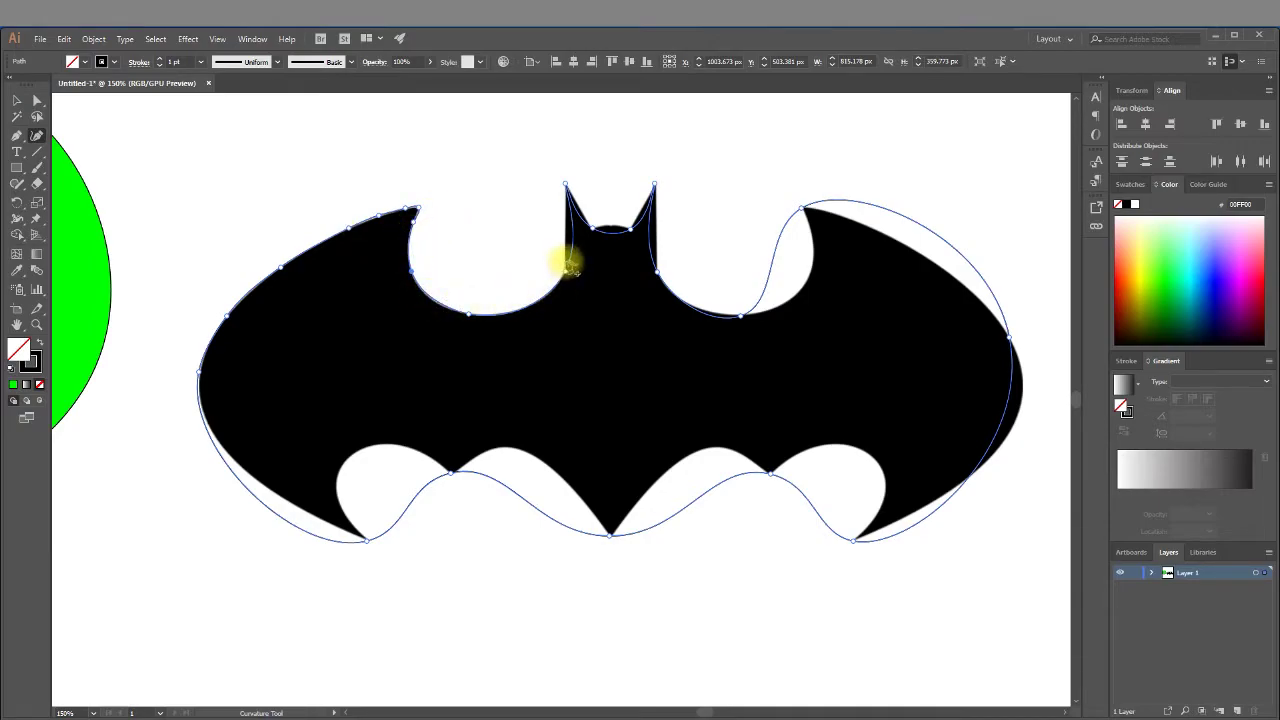
Add anchors so the outline hugs both ears and the right scallop
click(566, 248)
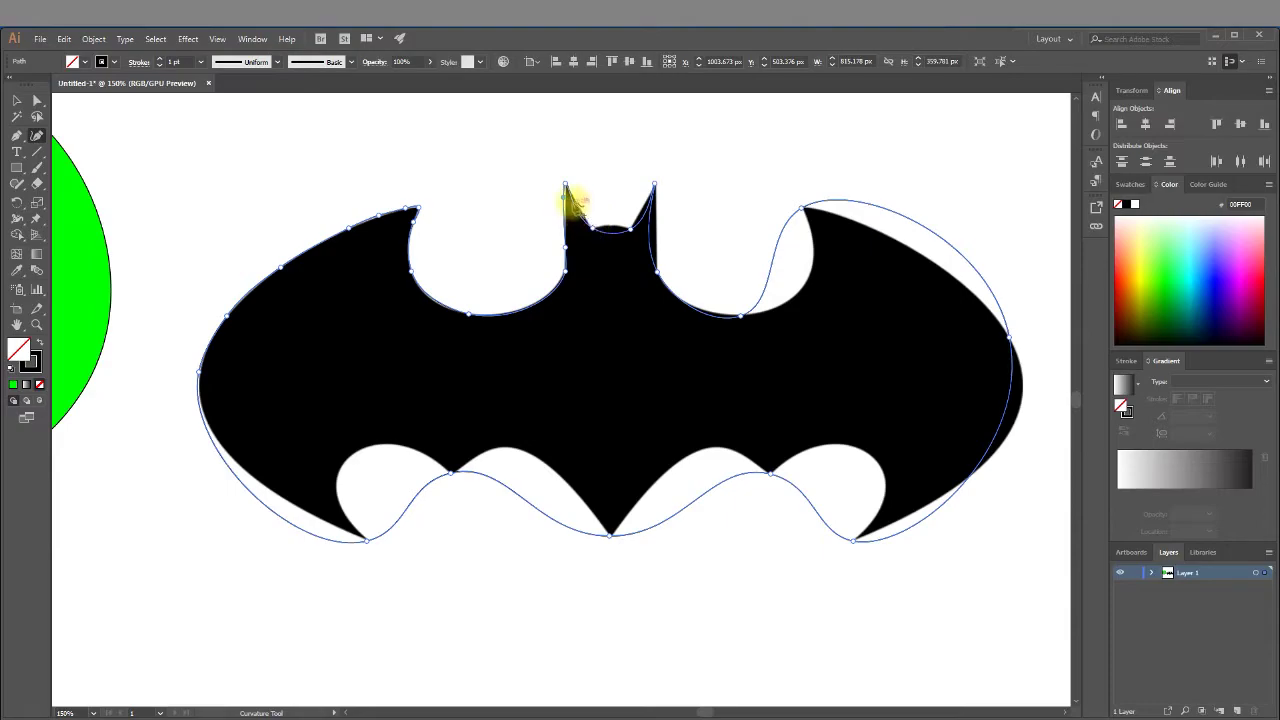
click(578, 205)
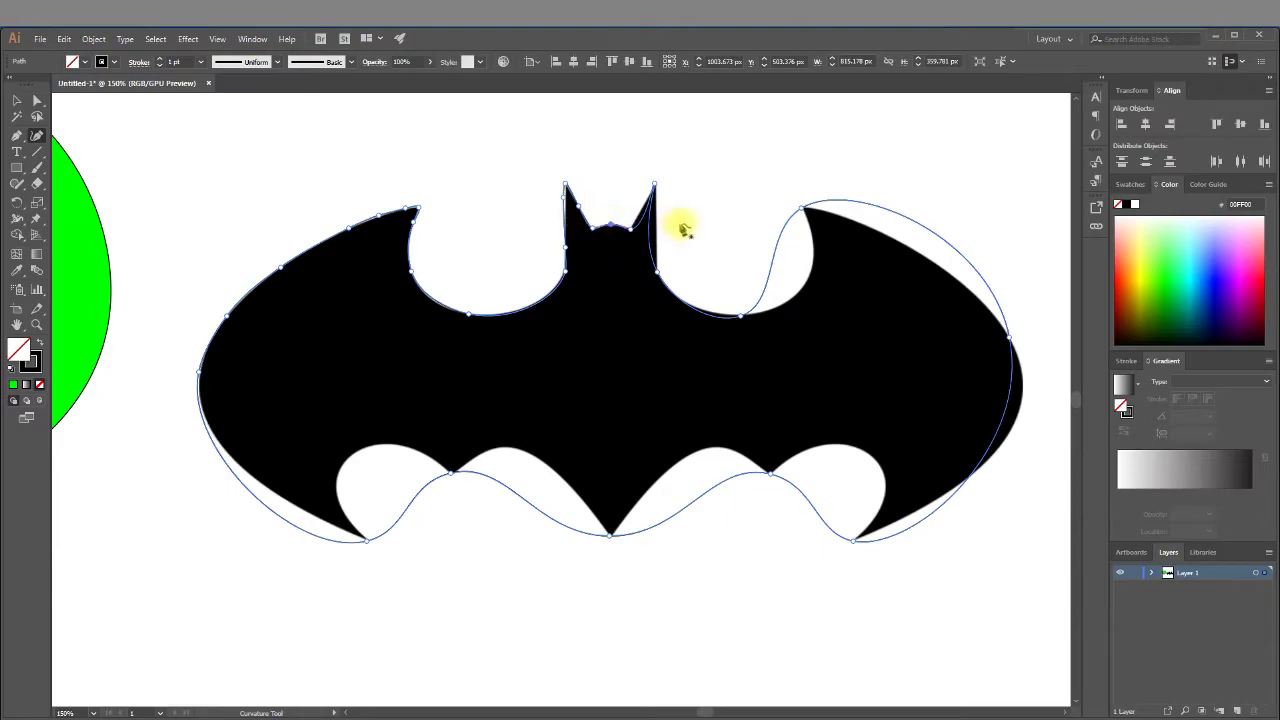
click(642, 210)
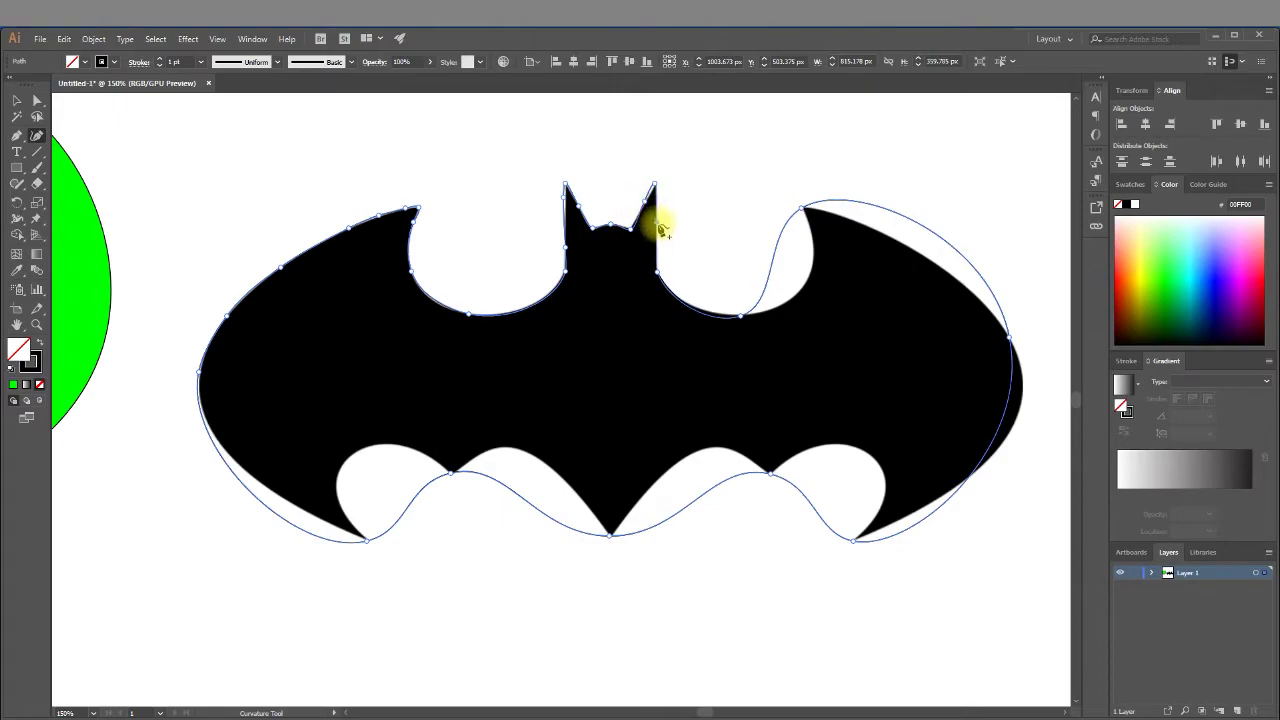
click(697, 307)
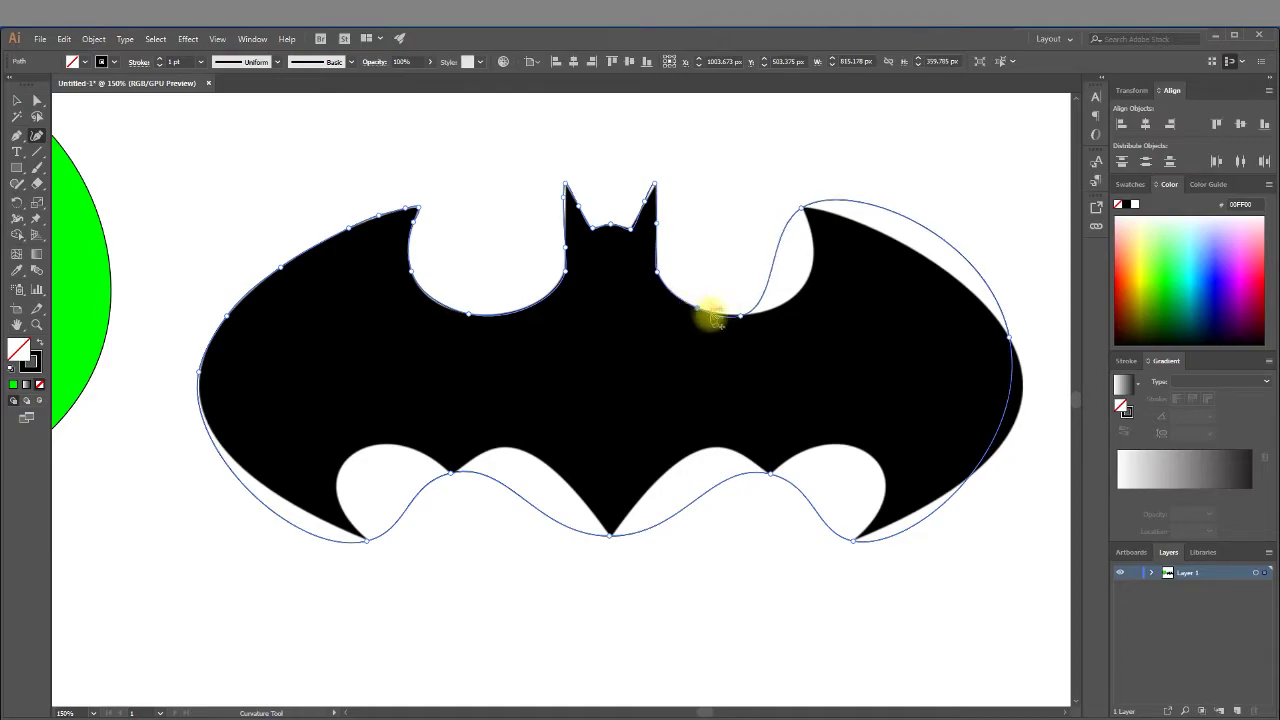
click(742, 315)
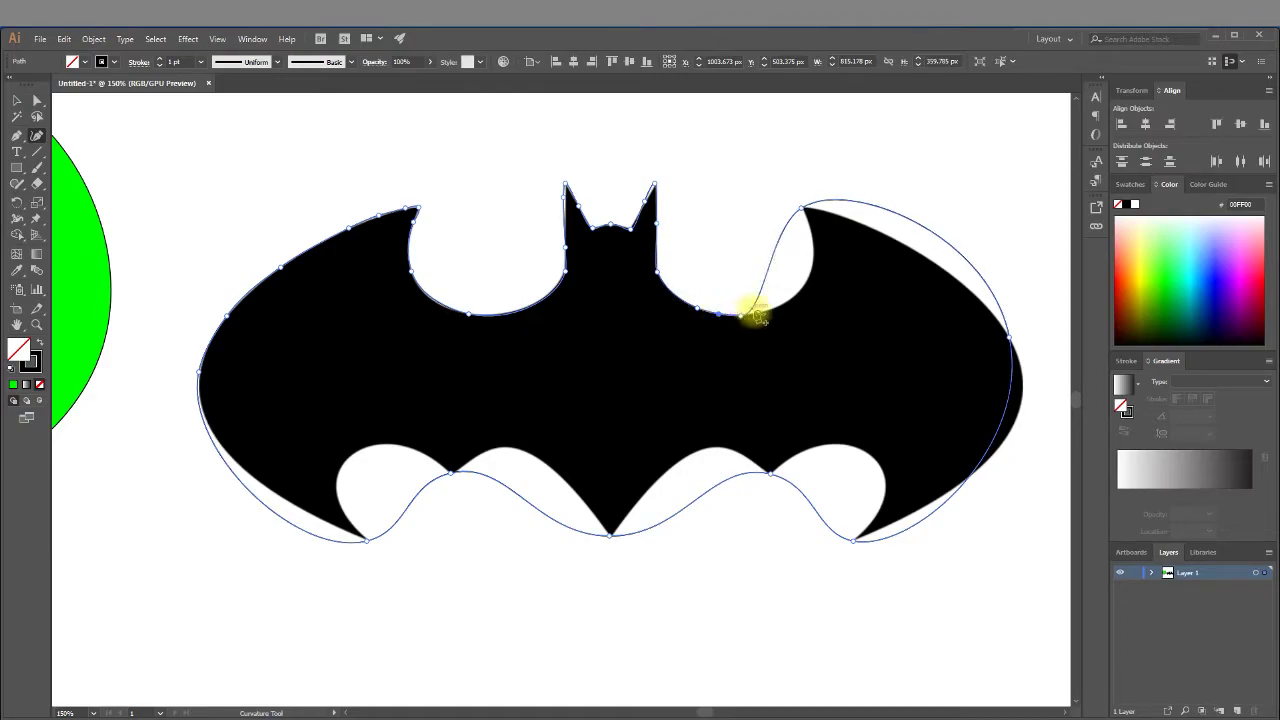
Fit the outline to the right upper scallop and top-right wing corner
click(803, 285)
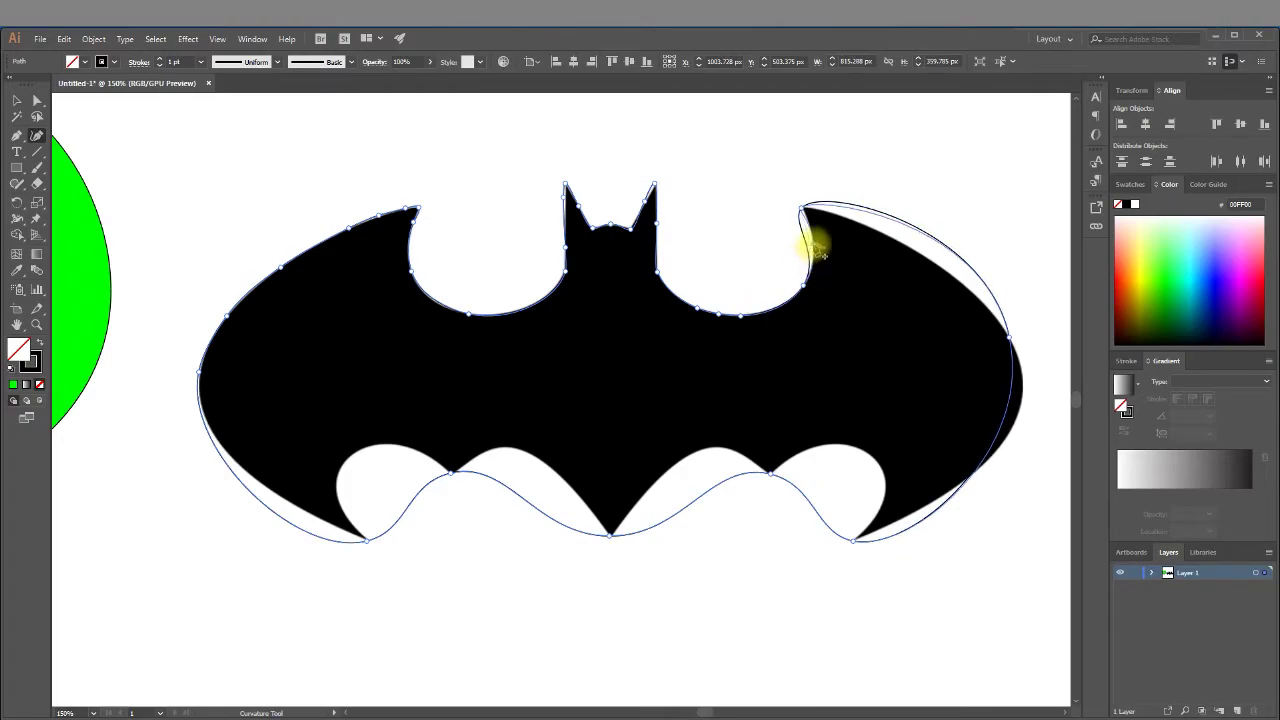
click(812, 241)
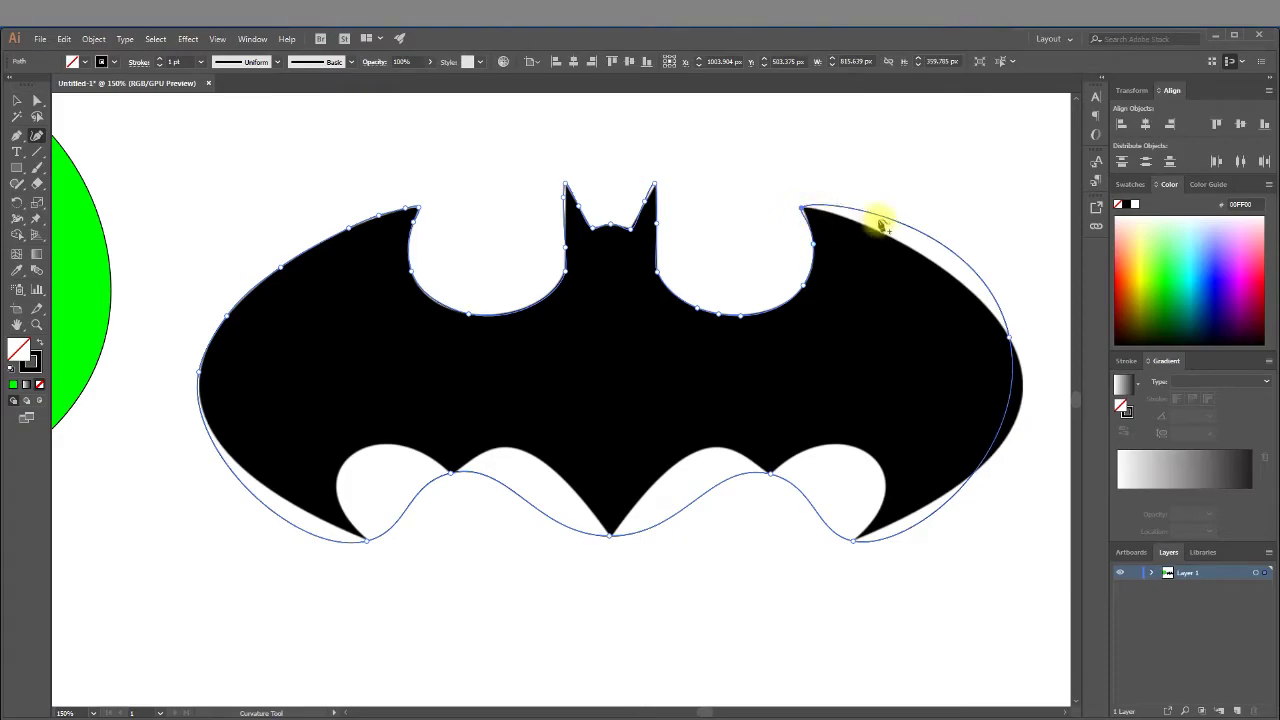
click(848, 212)
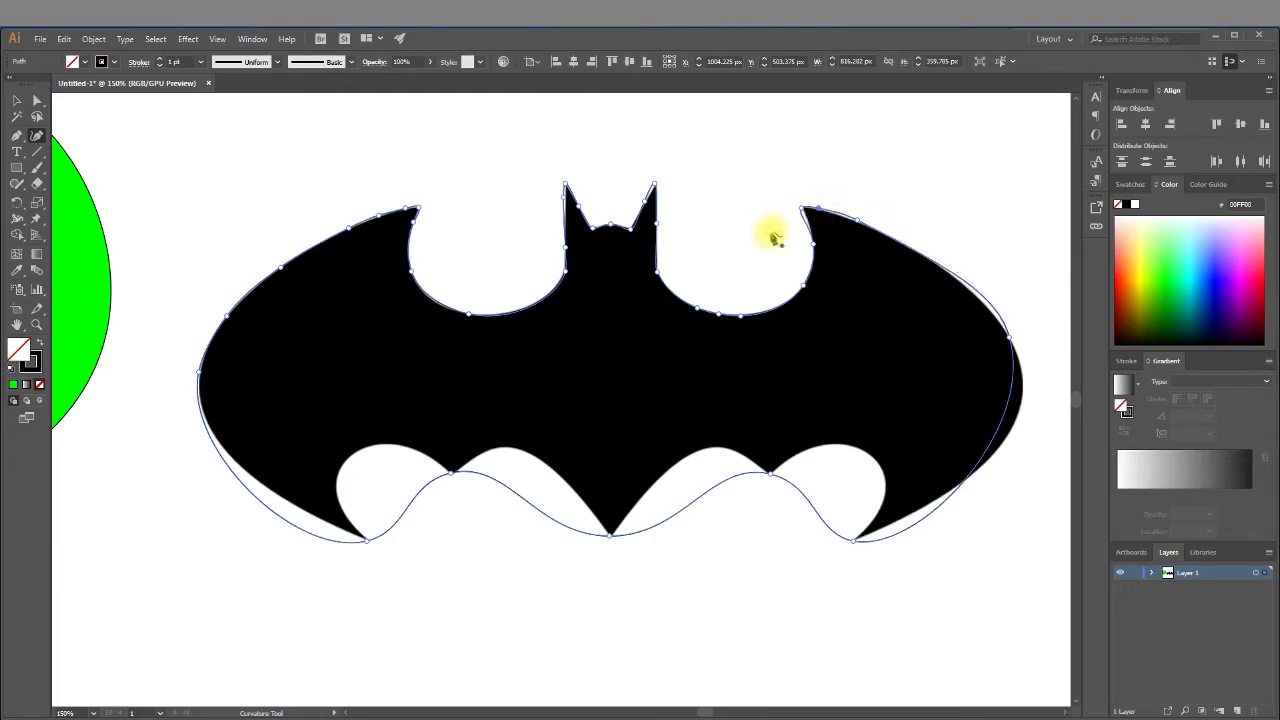
click(808, 207)
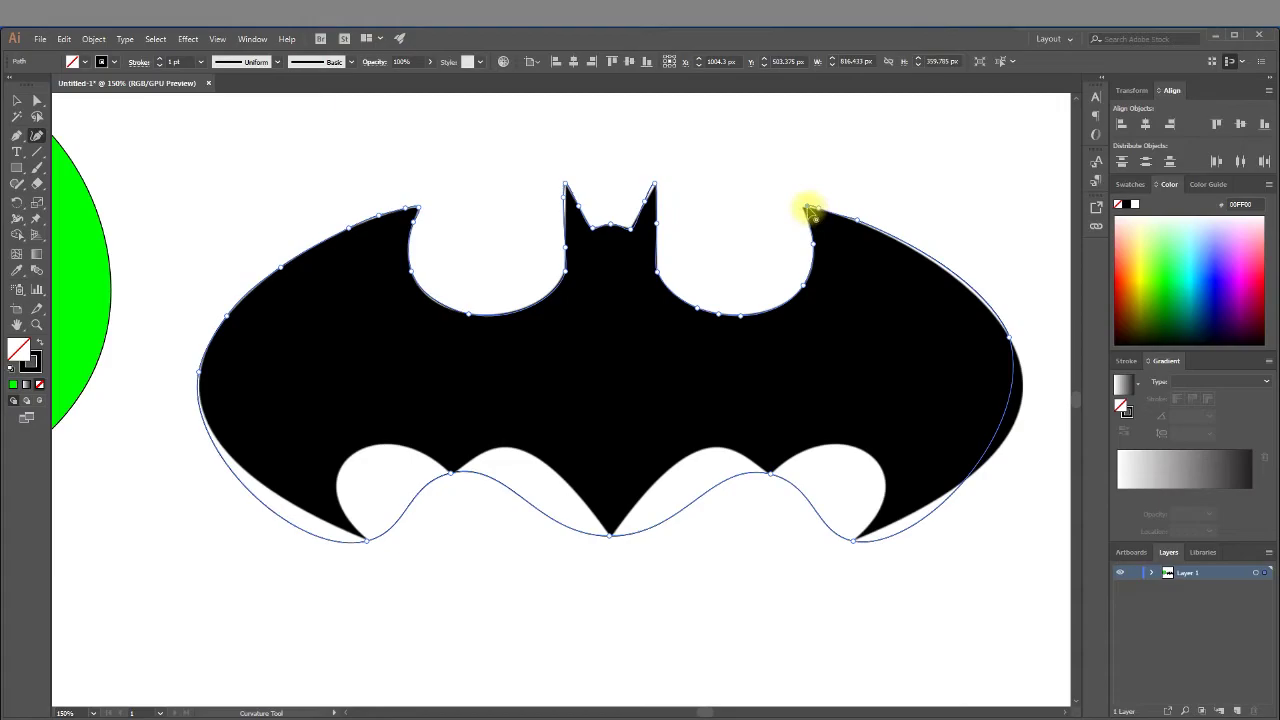
click(808, 212)
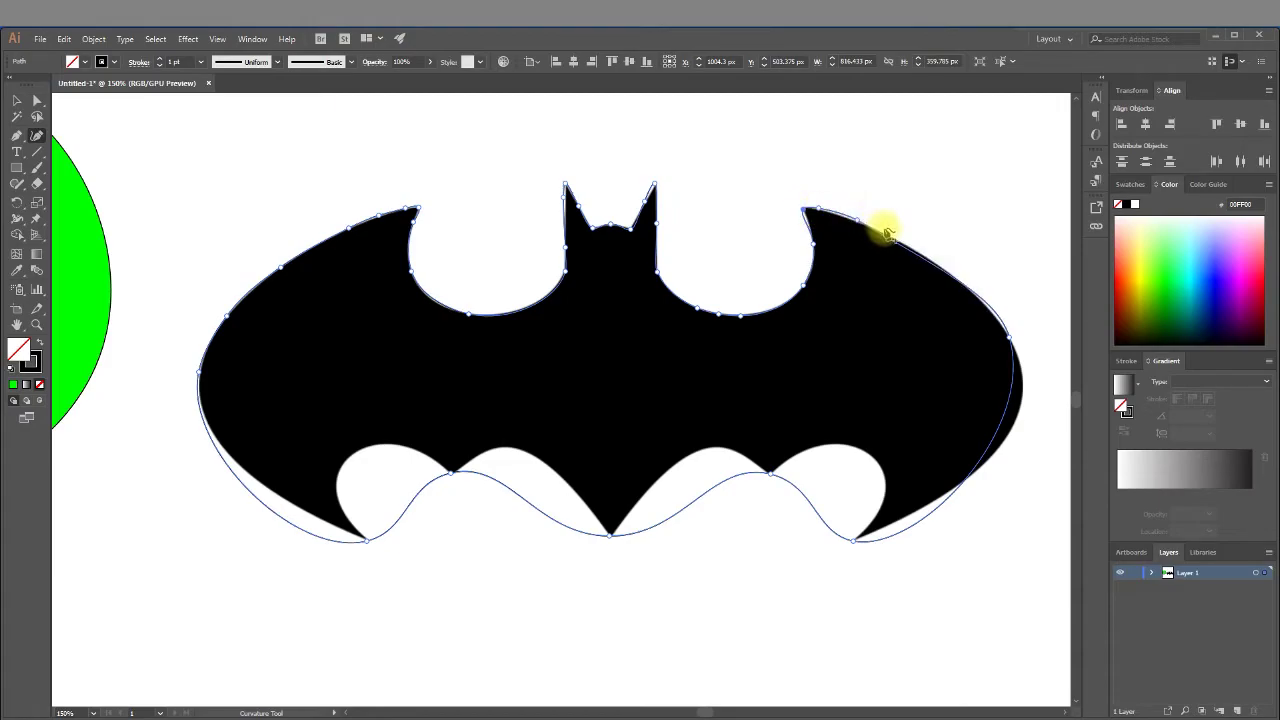
Add anchors along the right wing's top and outer edge
click(1008, 333)
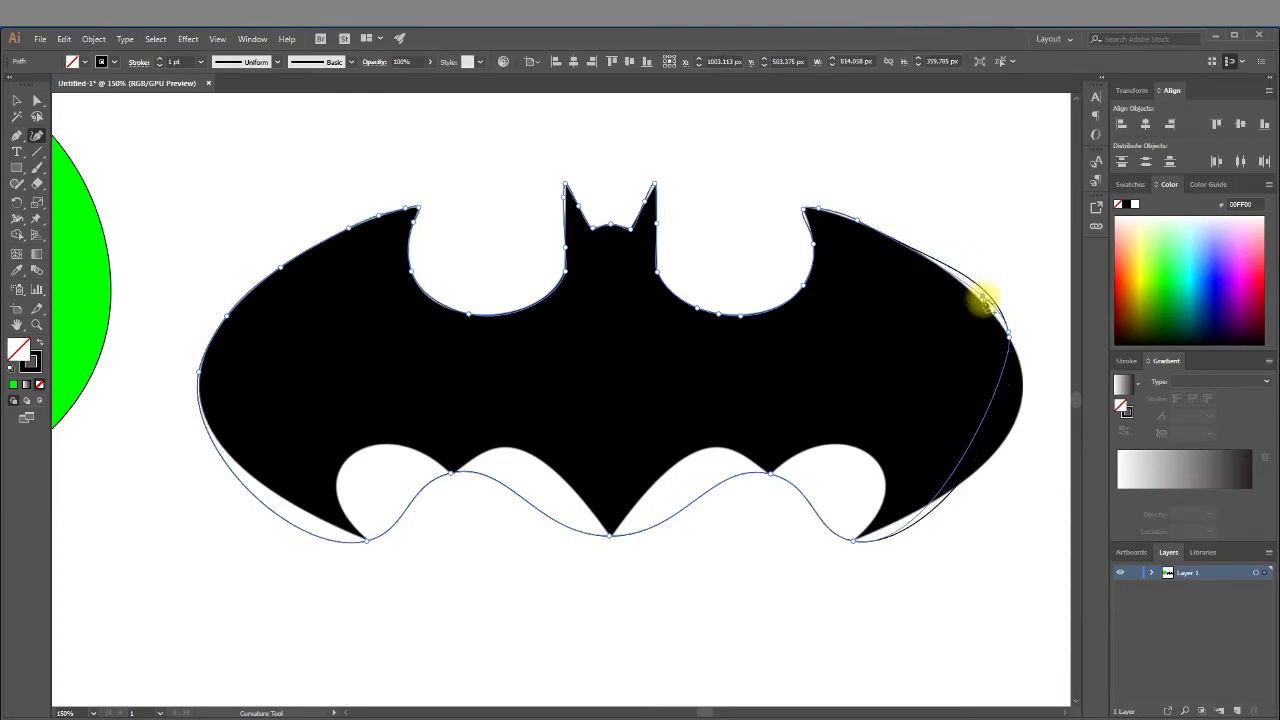
click(985, 300)
click(1001, 319)
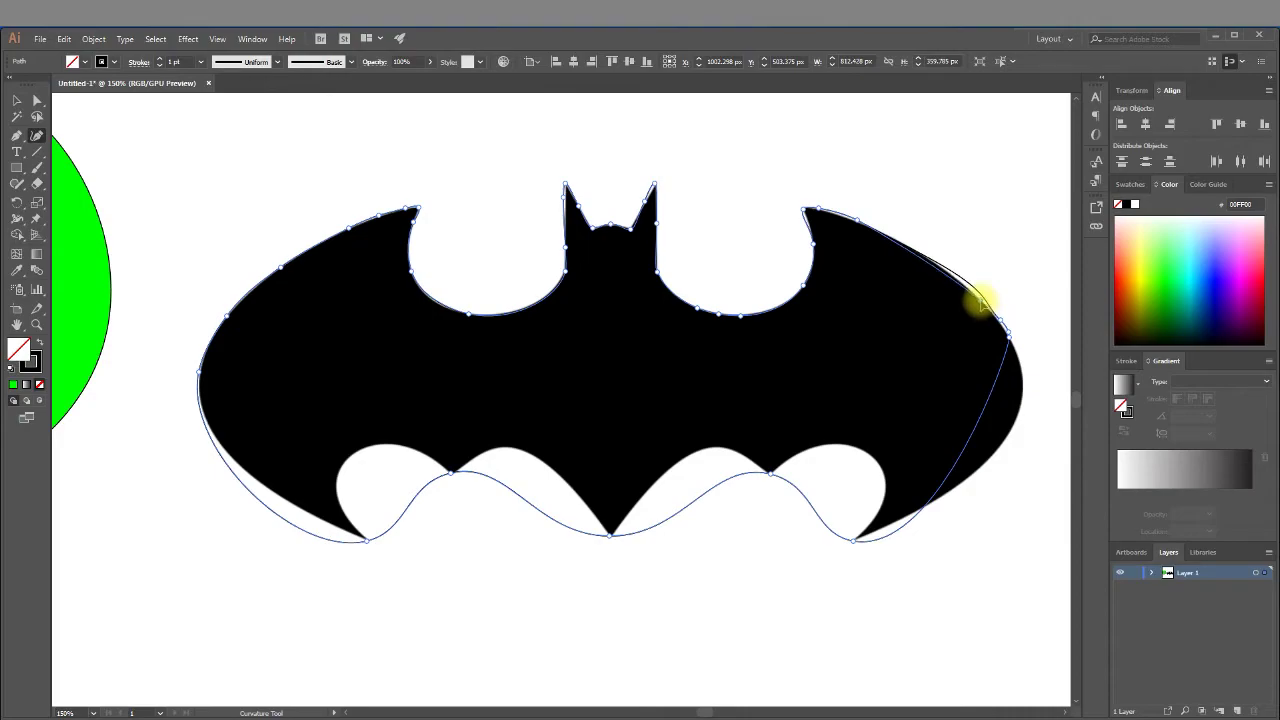
click(940, 268)
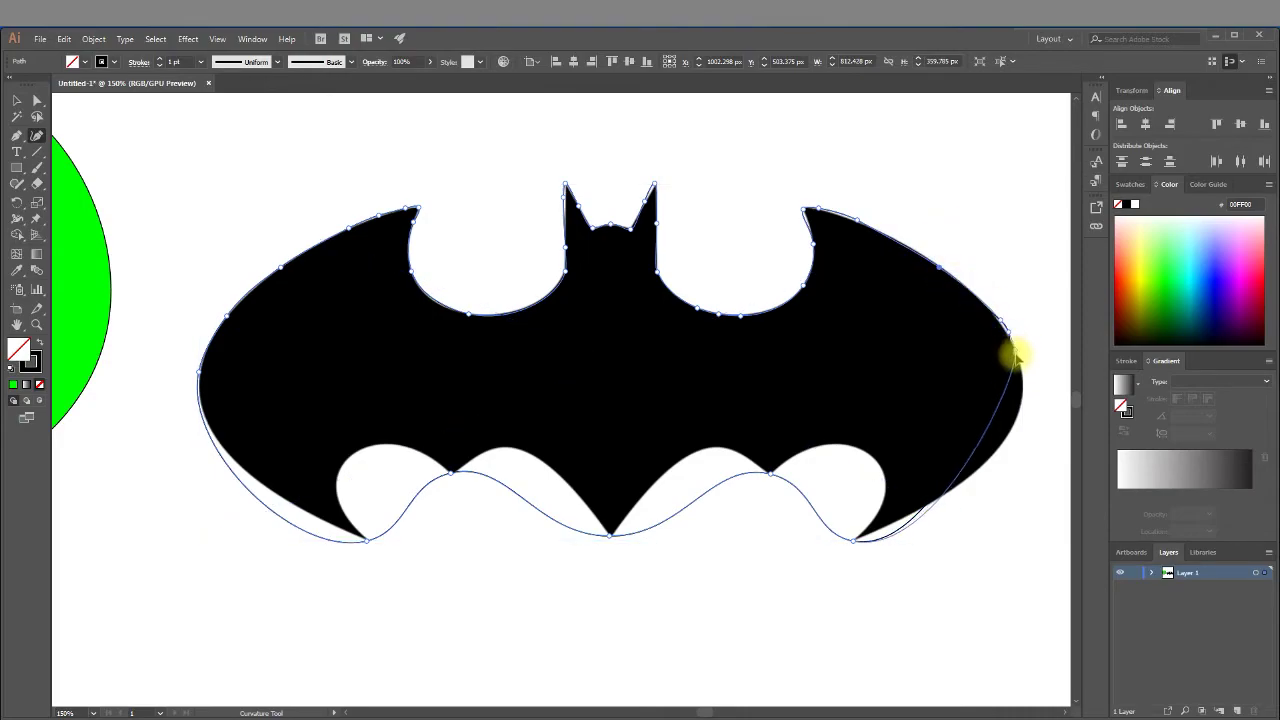
click(1020, 394)
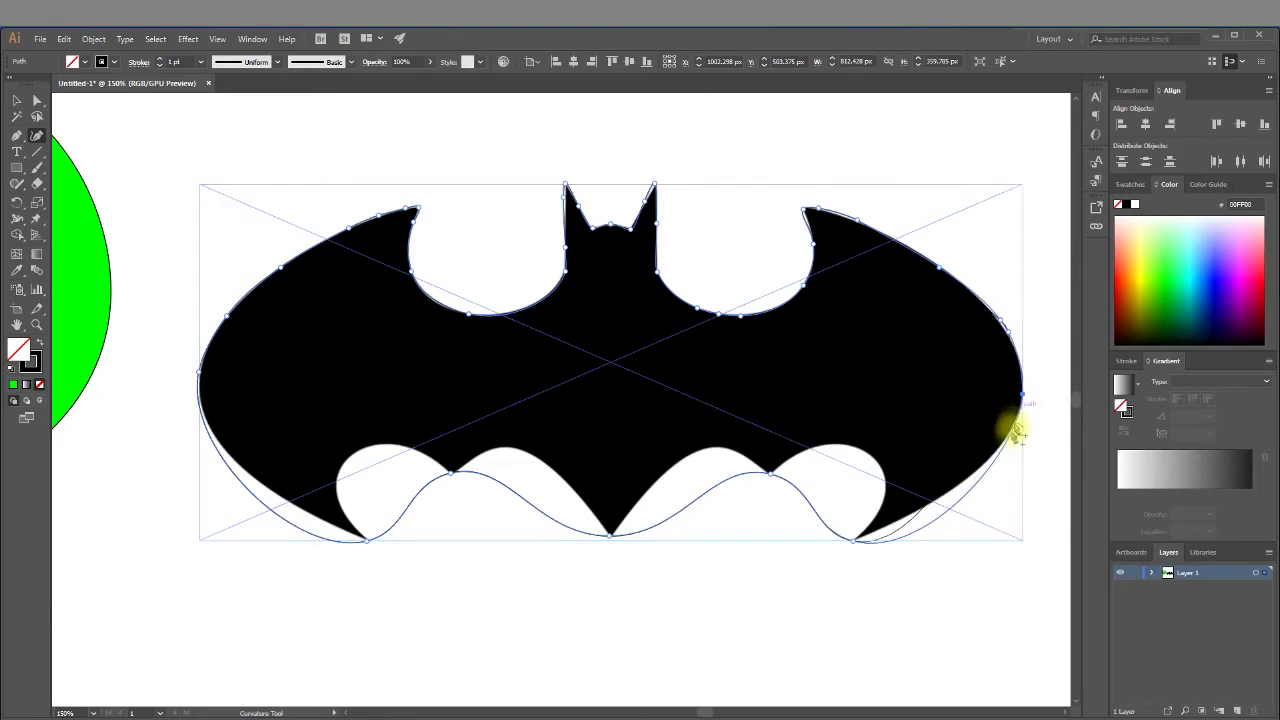
Drag curve segments to fit the lower-right wing, its tip, and the bottom scallops
drag(990, 470, 957, 488)
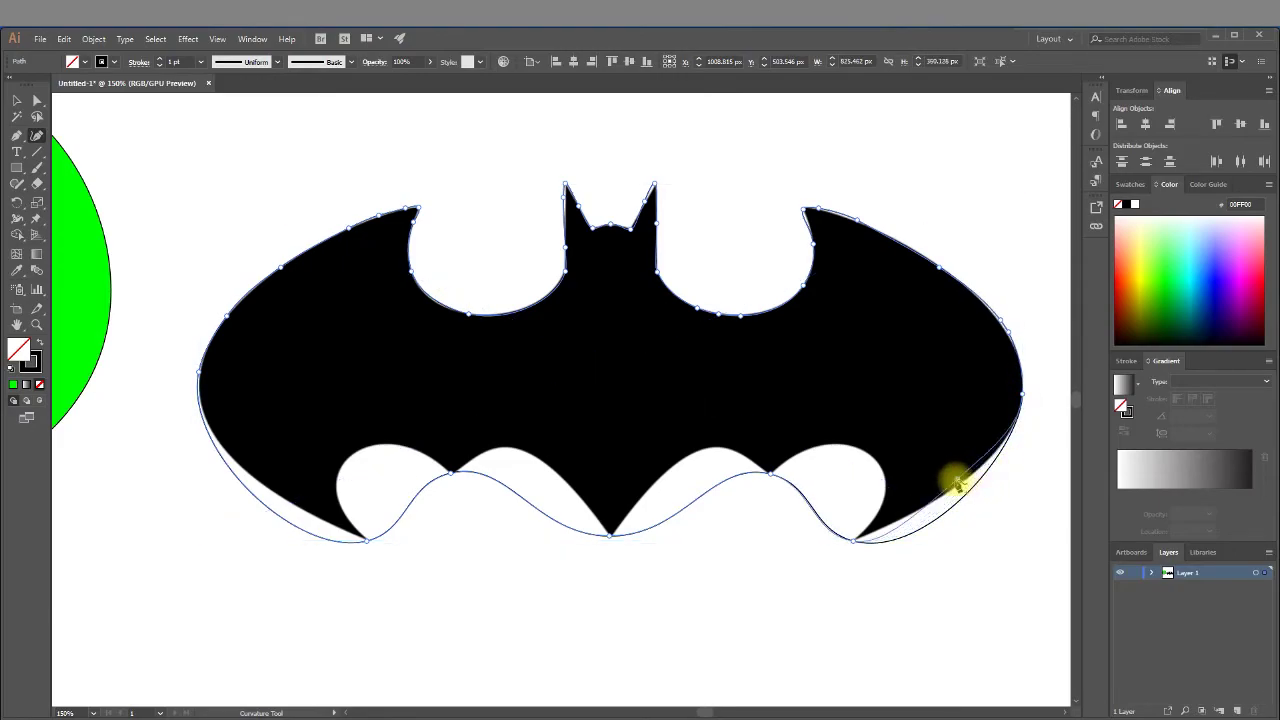
drag(958, 488, 957, 488)
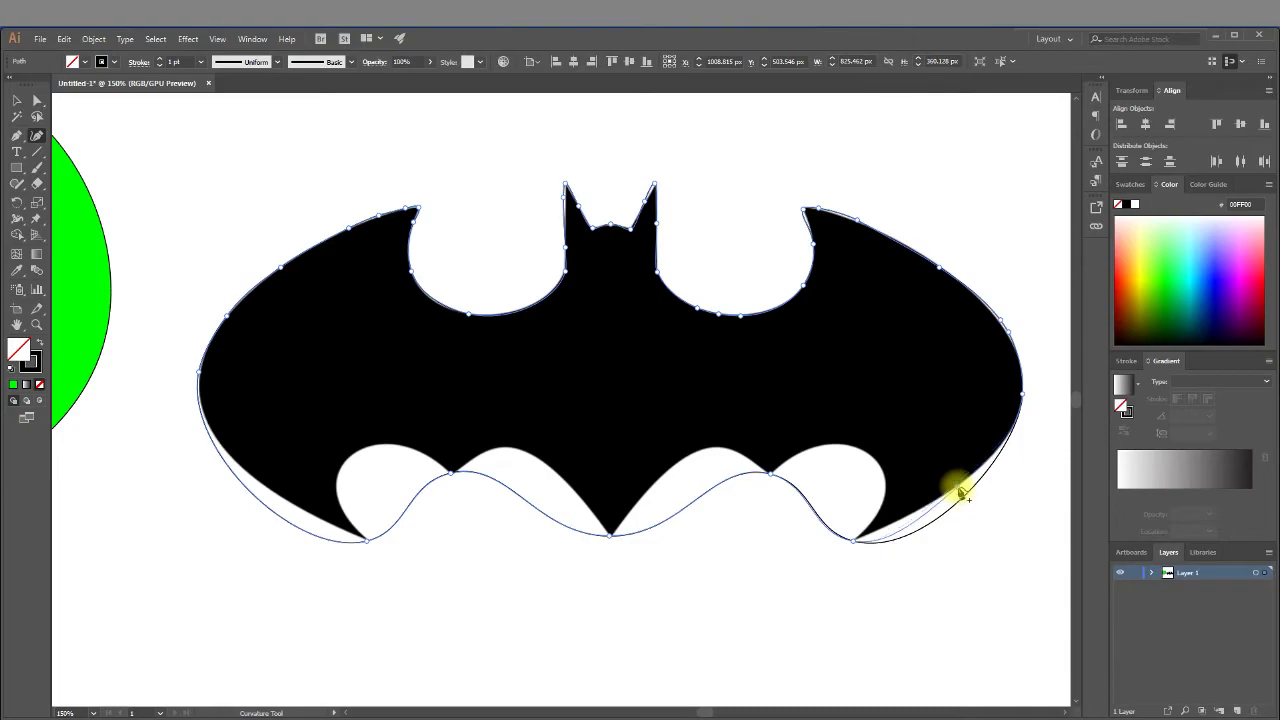
drag(942, 512, 897, 520)
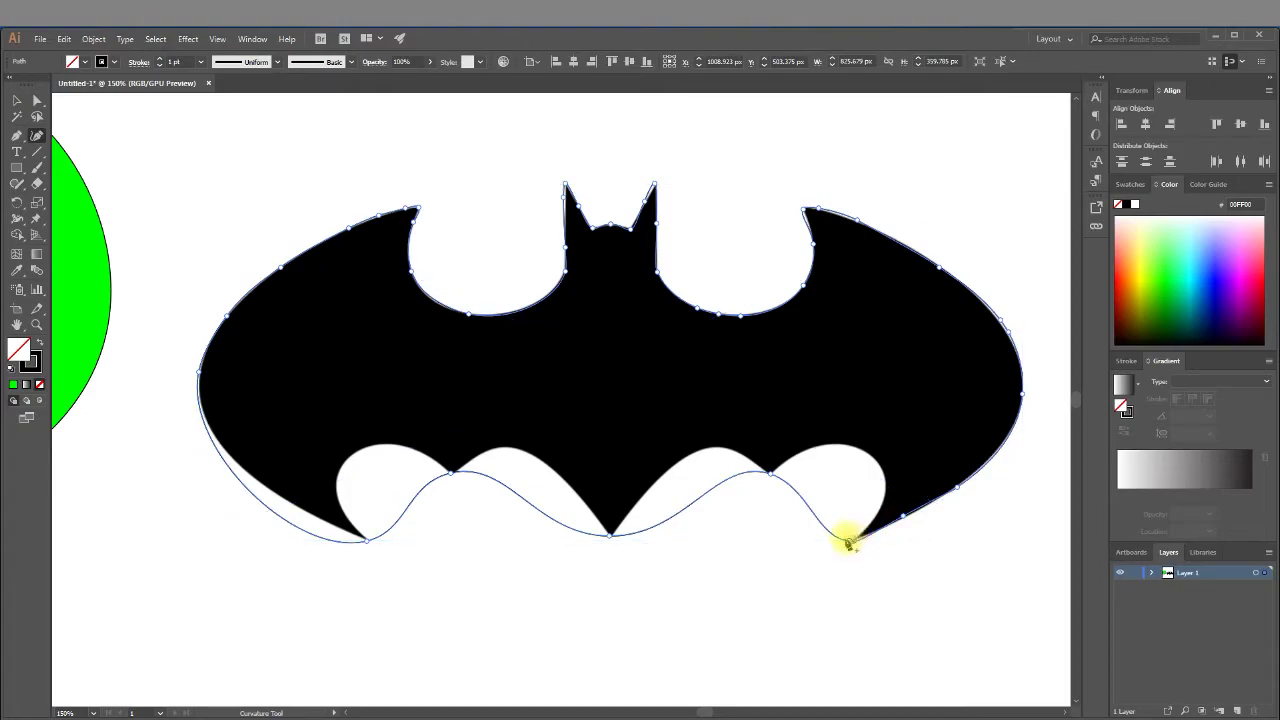
mouse_move(845, 543)
mouse_down()
mouse_move(887, 486)
mouse_move(874, 514)
mouse_move(886, 485)
mouse_move(851, 445)
mouse_up()
mouse_move(767, 473)
mouse_down()
mouse_move(726, 446)
mouse_move(757, 463)
mouse_move(726, 449)
mouse_move(686, 468)
mouse_move(677, 457)
mouse_move(633, 518)
mouse_move(594, 514)
mouse_move(603, 520)
mouse_move(501, 447)
mouse_up()
Fit the outline to the lower-left scallops and left wing tip, then zoom out
click(569, 484)
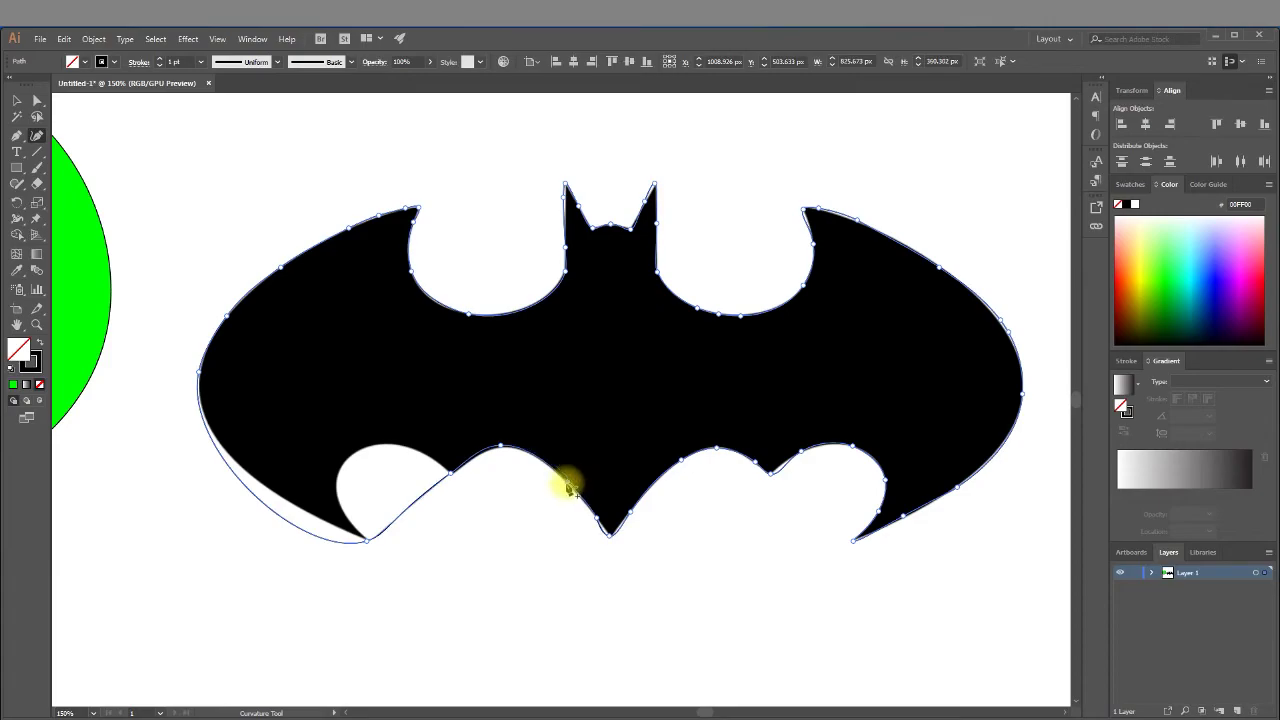
mouse_move(443, 486)
mouse_down()
mouse_move(424, 458)
mouse_move(463, 457)
mouse_move(443, 477)
mouse_move(386, 452)
mouse_move(380, 471)
mouse_move(346, 474)
mouse_up()
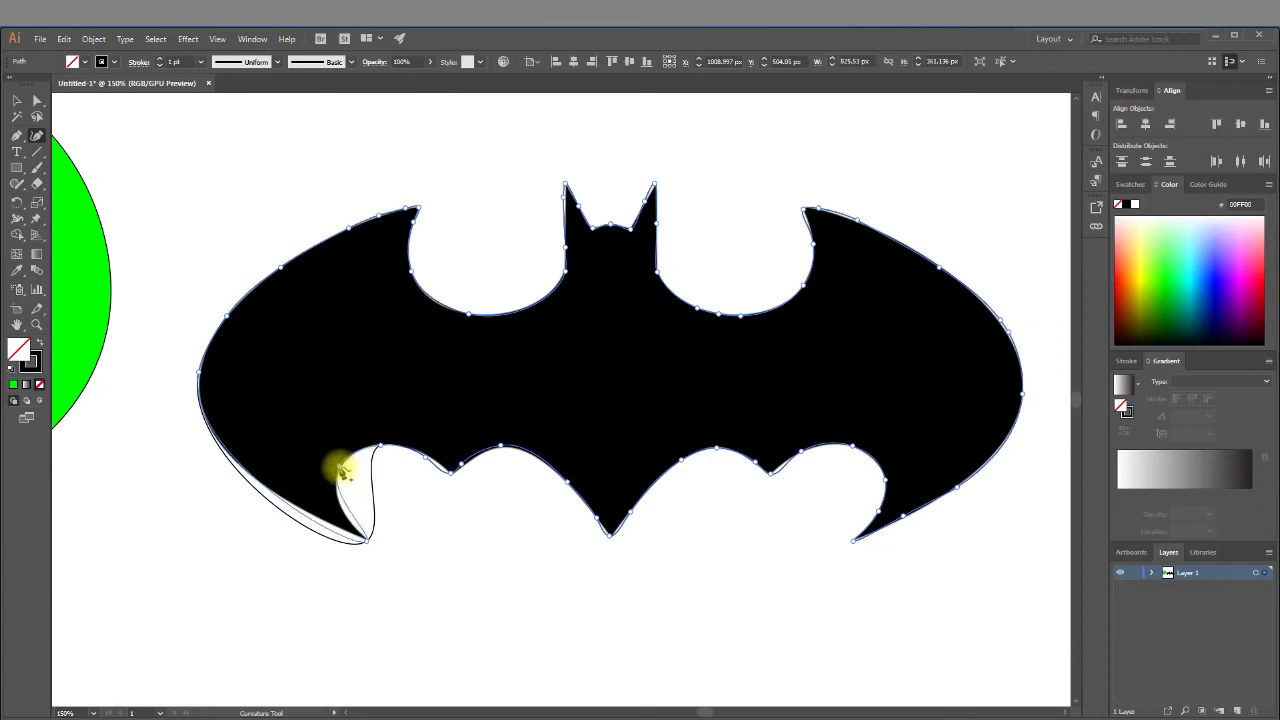
drag(338, 472, 342, 506)
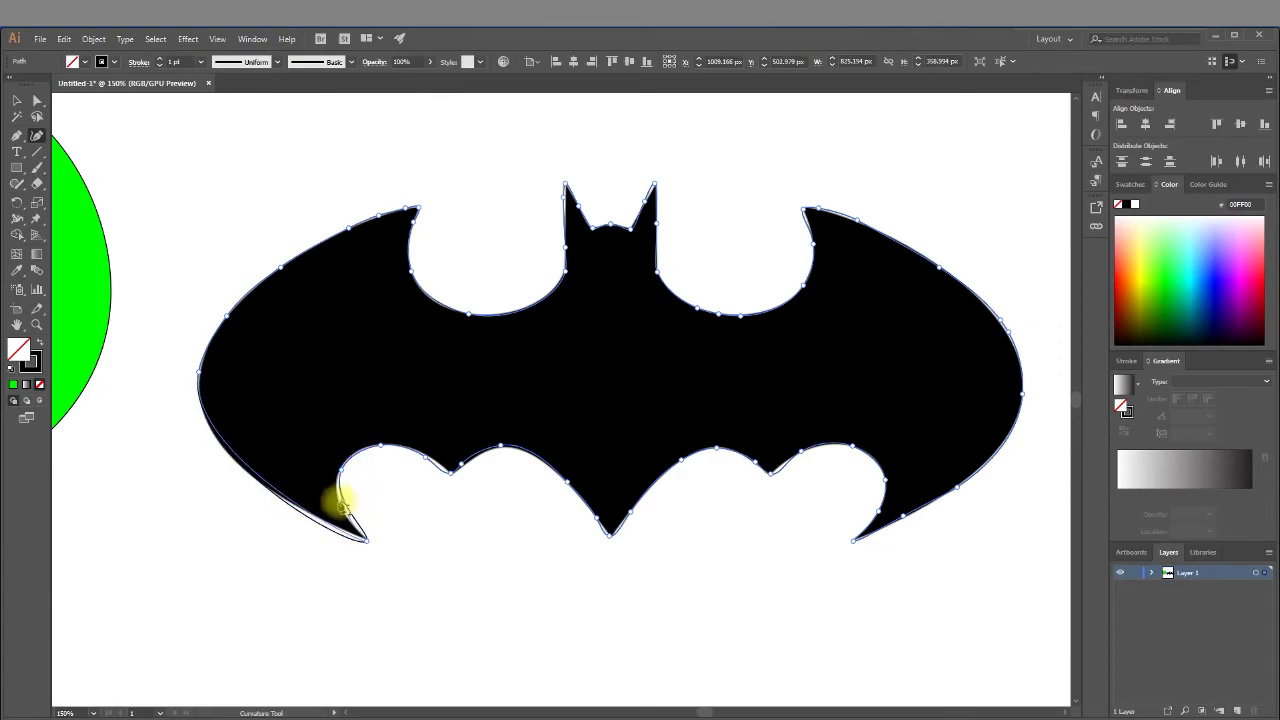
click(291, 506)
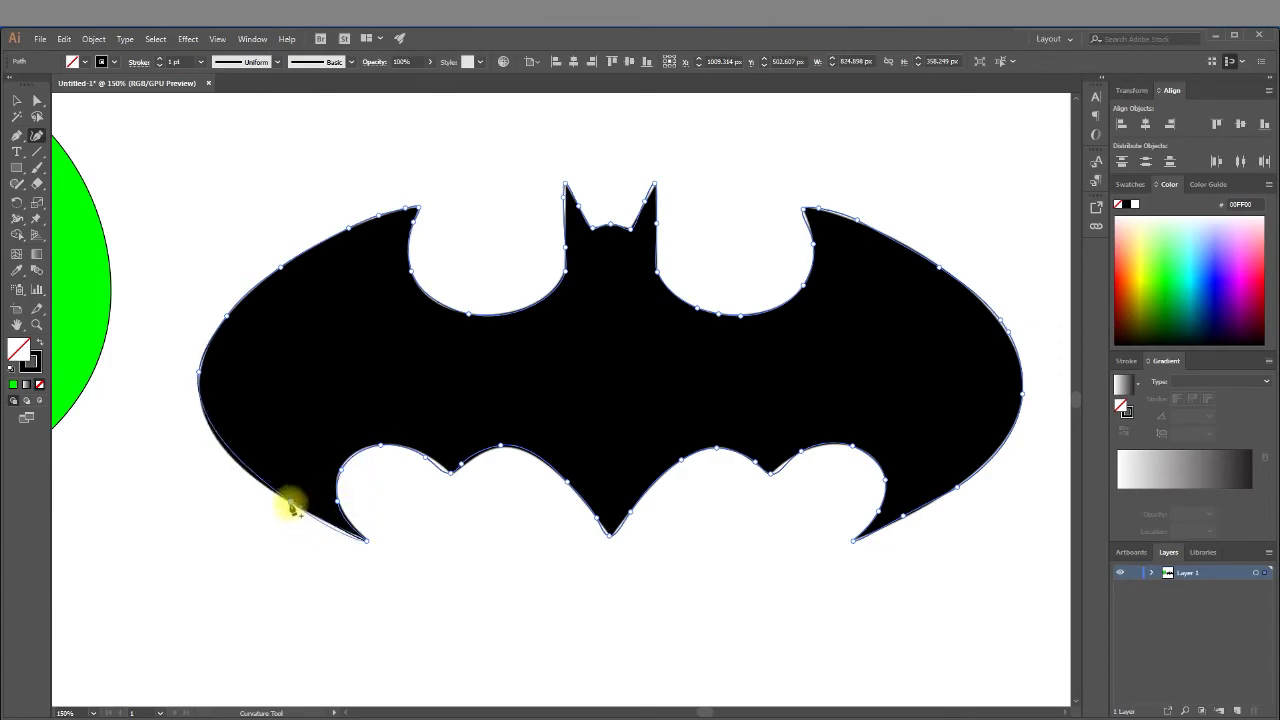
click(222, 446)
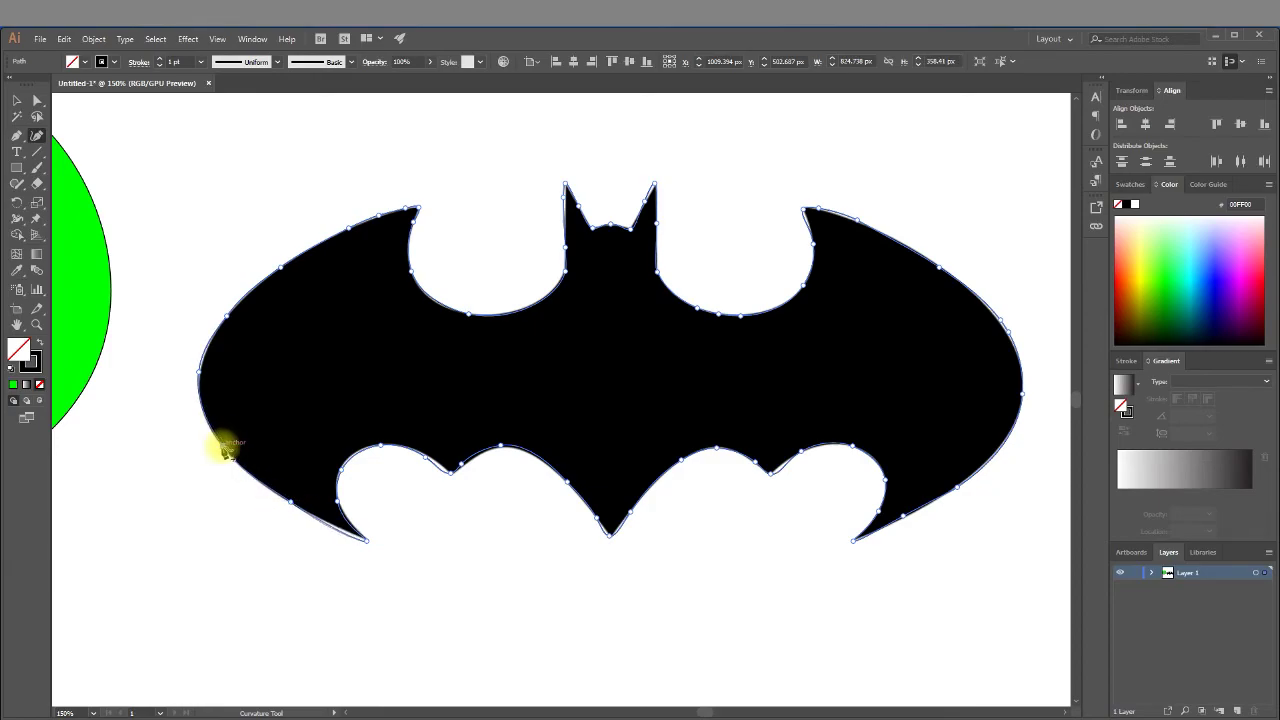
click(360, 540)
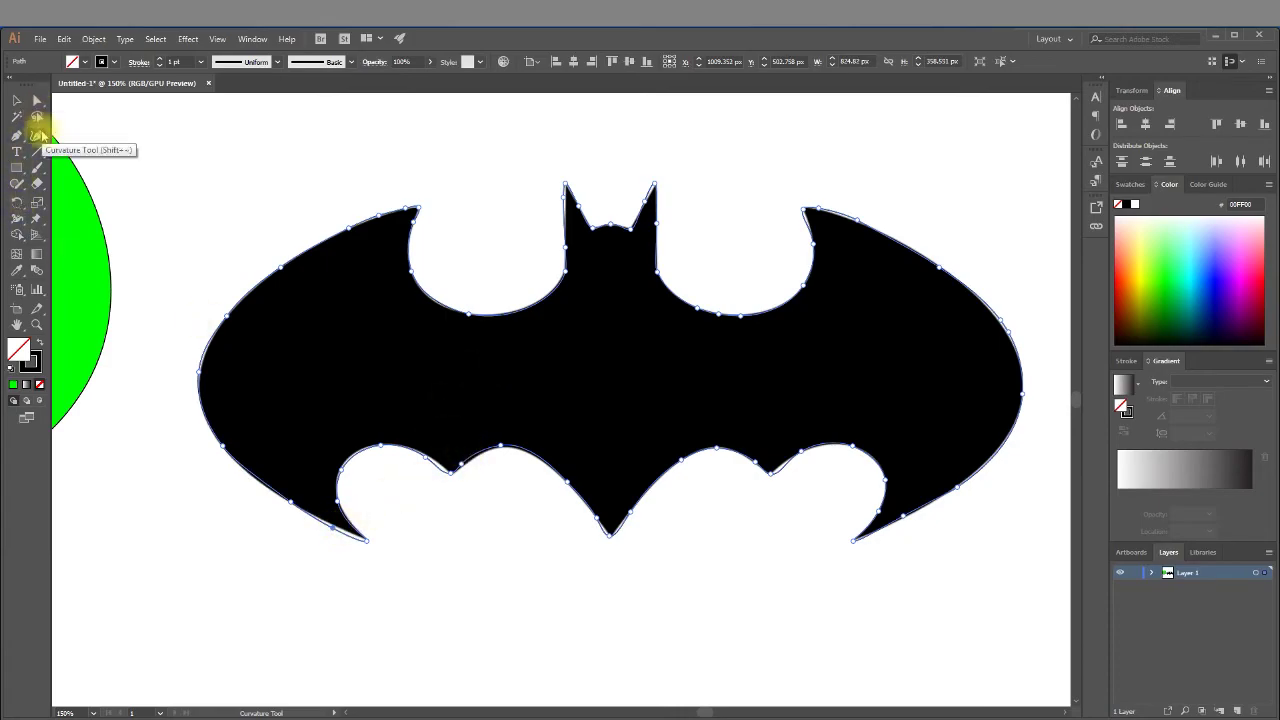
key(ctrl+minus)
key(ctrl+minus)
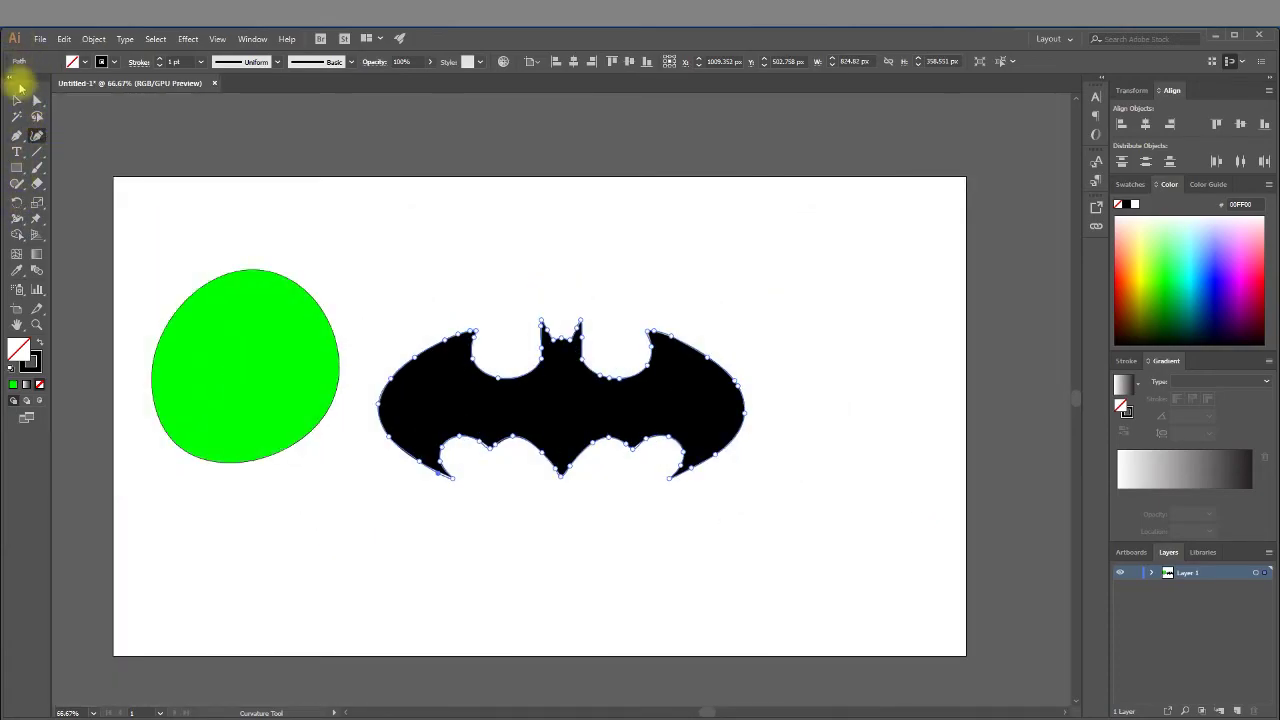
Move the original black bat down and the traced outline up, clear of it
click(16, 100)
drag(521, 416, 521, 595)
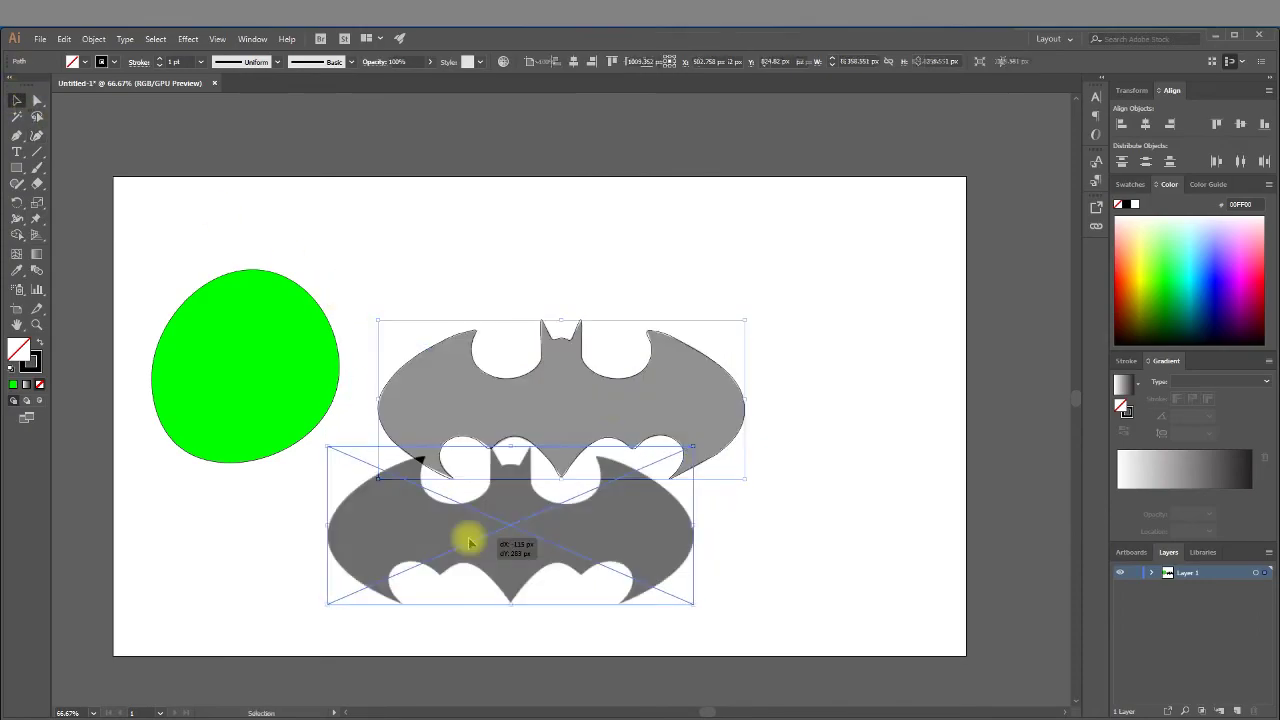
double_click(729, 443)
mouse_move(729, 443)
mouse_down()
mouse_move(766, 328)
mouse_move(752, 360)
mouse_up()
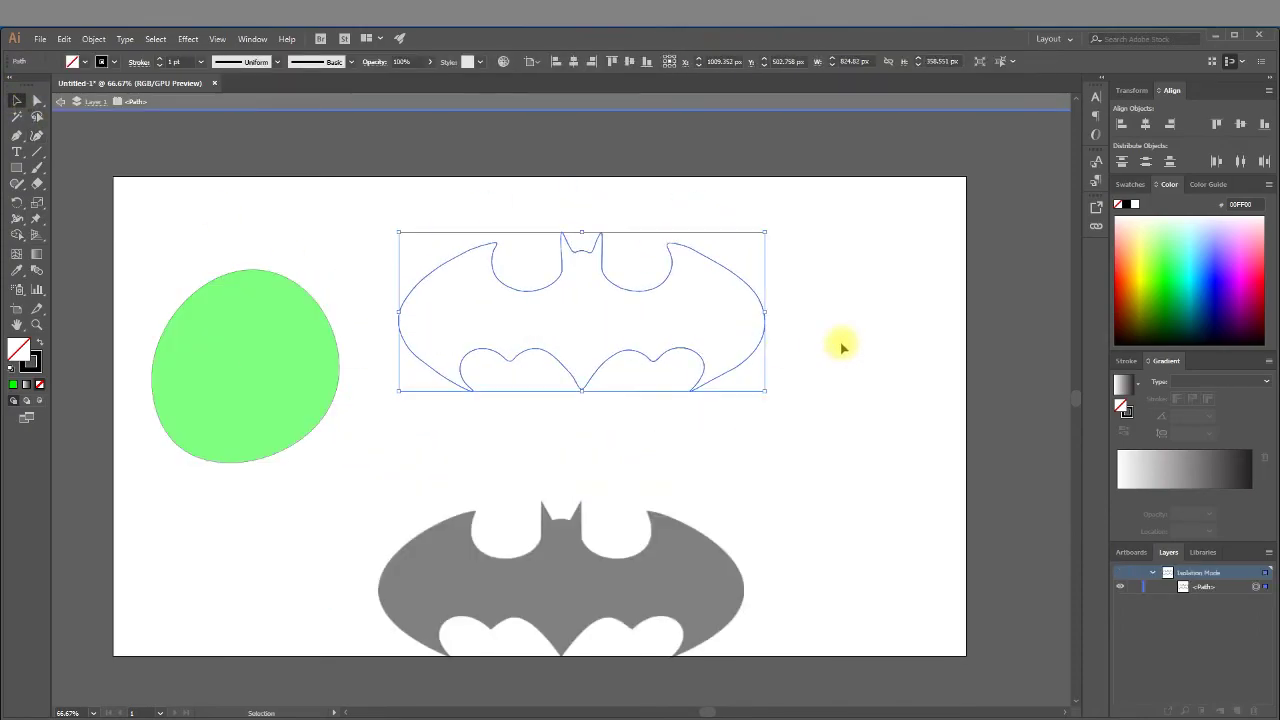
click(843, 346)
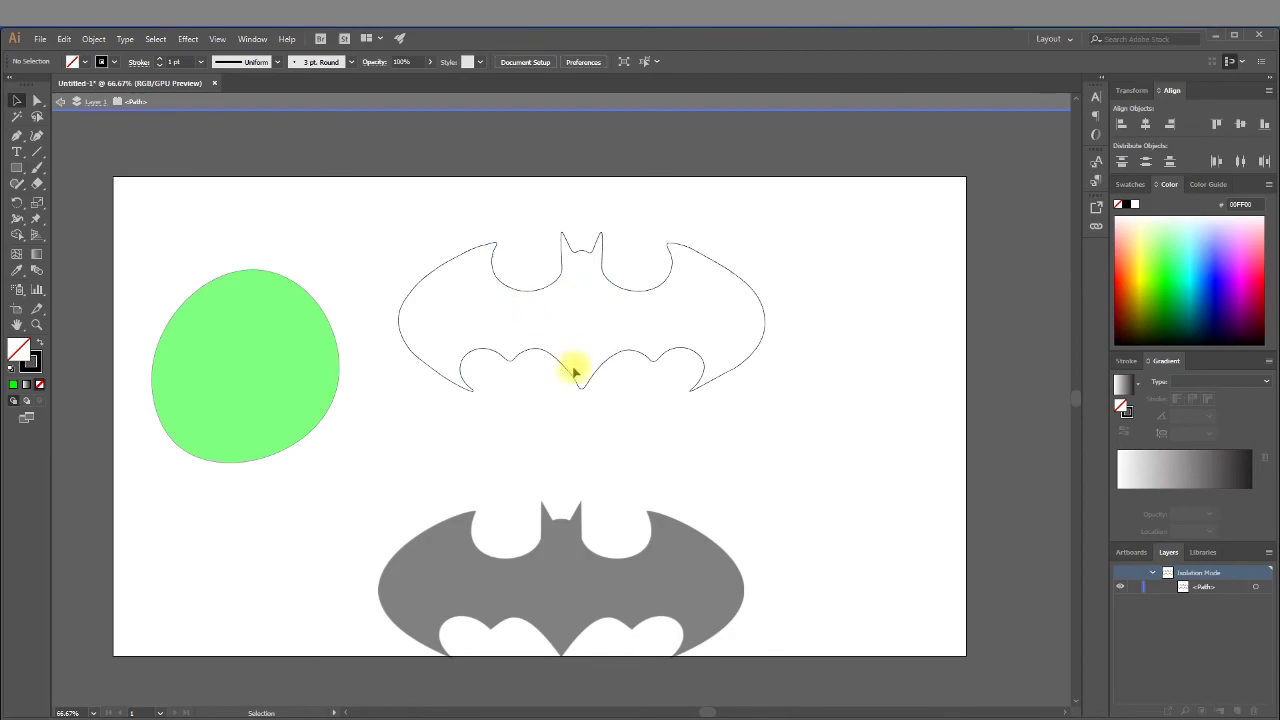
double_click(870, 438)
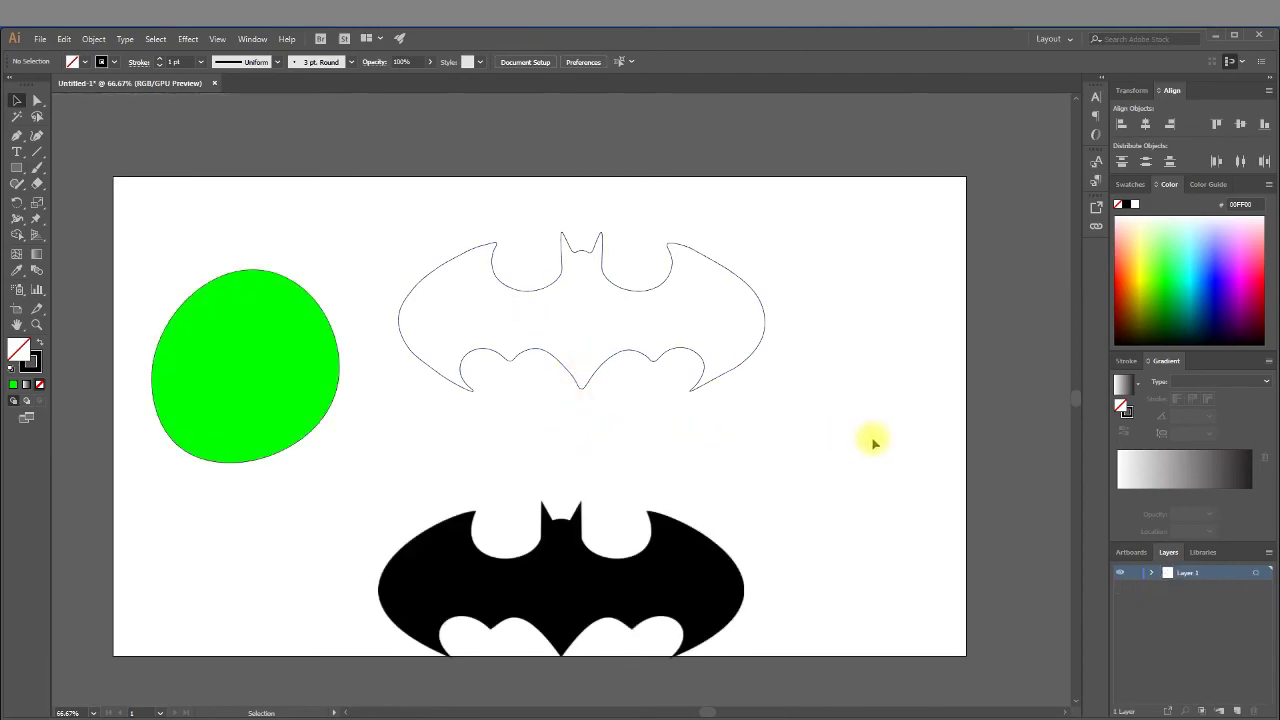
Fill the traced bat outline with red
click(565, 370)
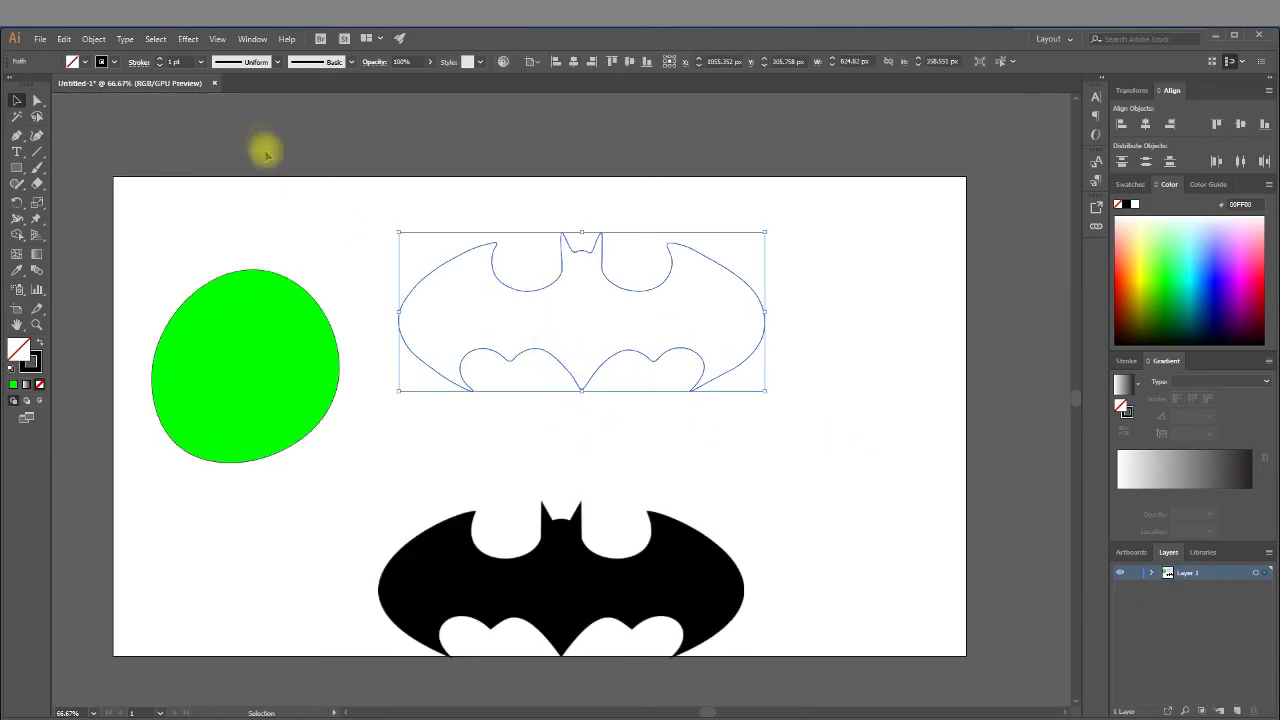
click(73, 62)
click(45, 84)
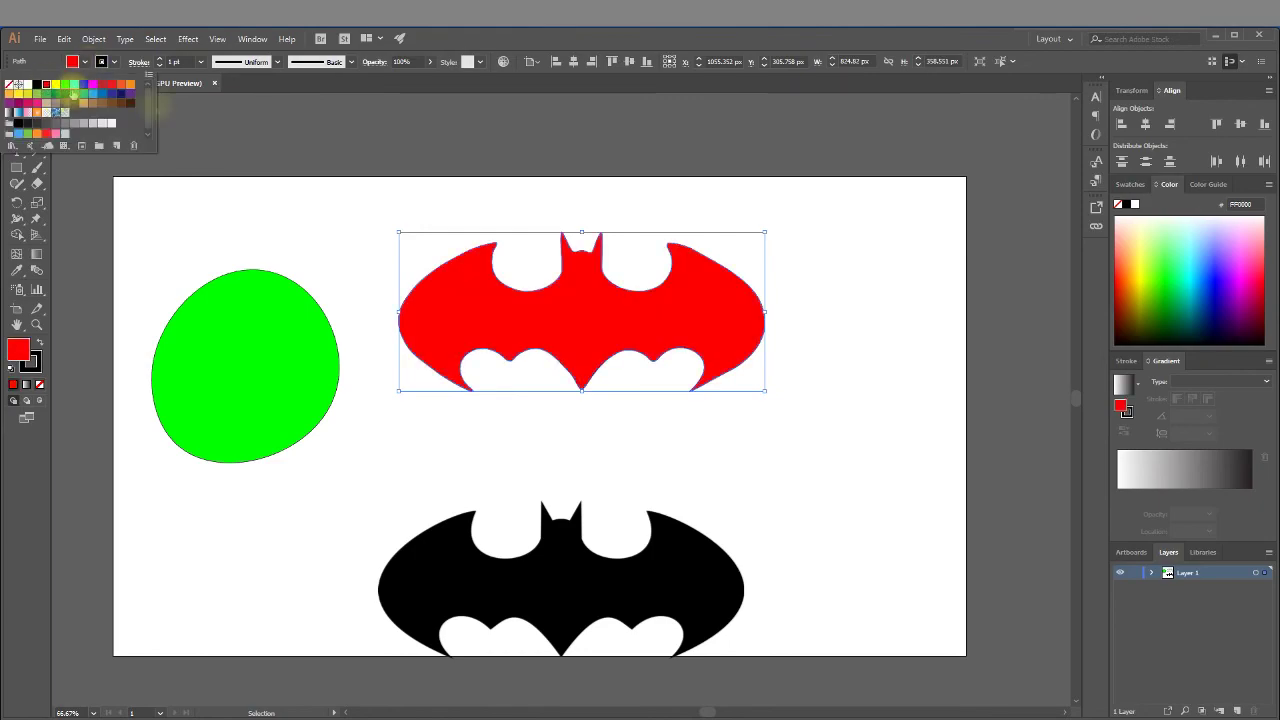
click(858, 258)
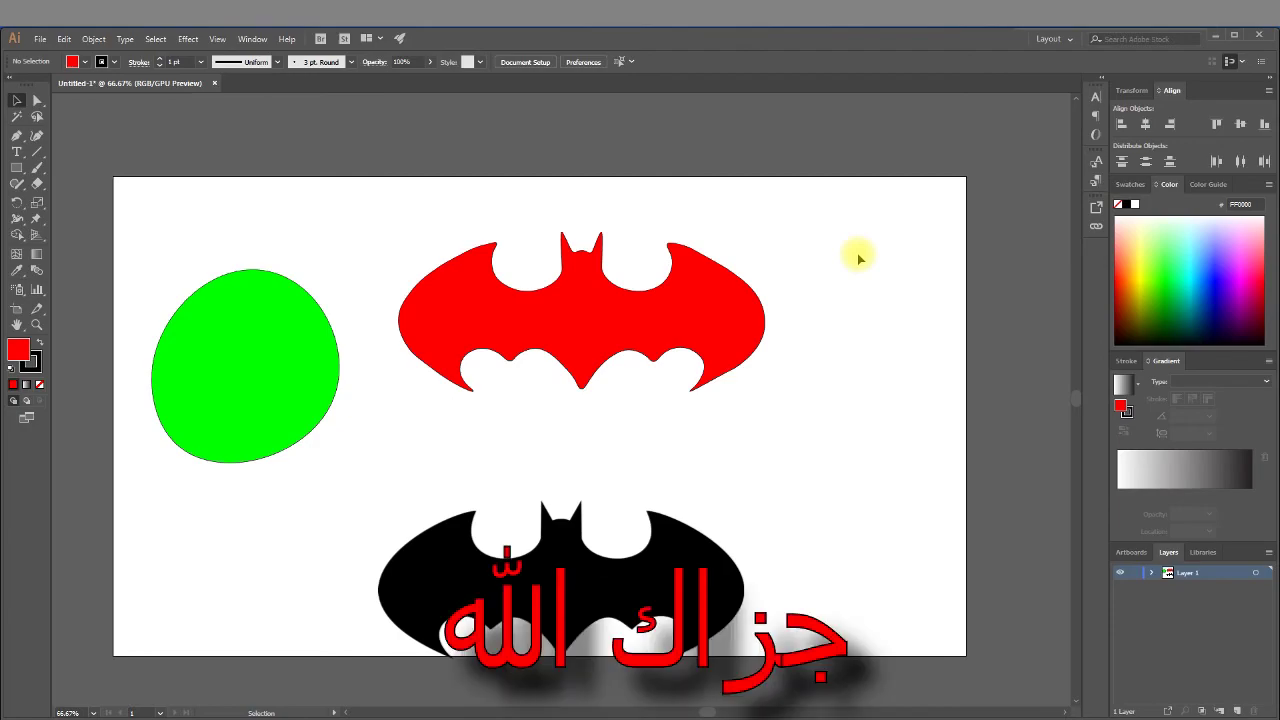